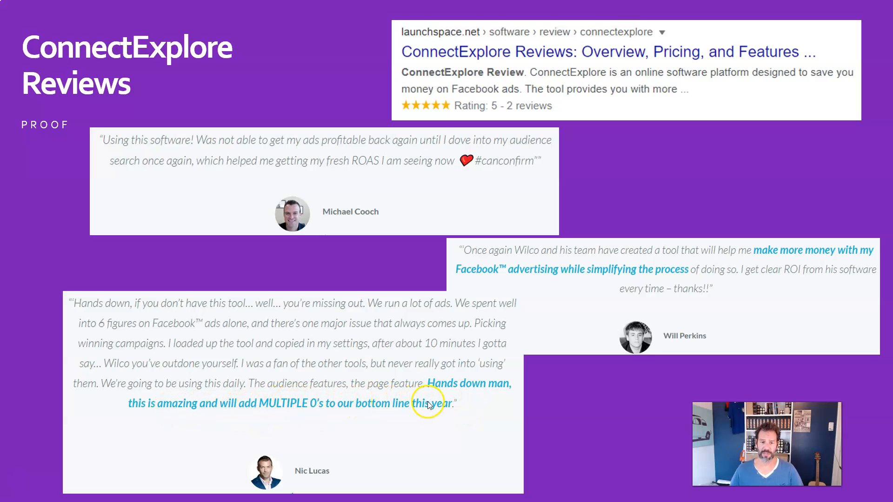
{"action": "left_click", "coordinate": [598, 408]}
{"action": "left_click", "coordinate": [592, 406]}
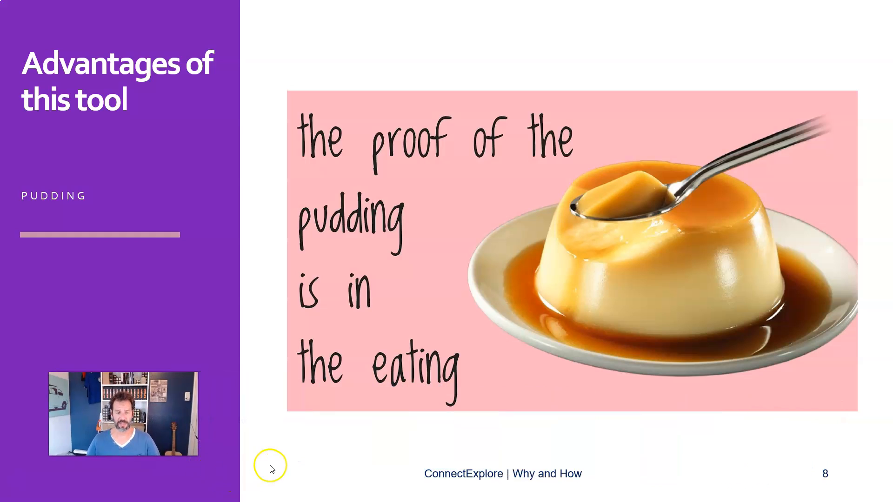
- Switch from the slideshow to Chrome and open the ConnectExplore dashboard
{"action": "key", "text": "super"}
{"action": "left_click", "coordinate": [284, 492]}
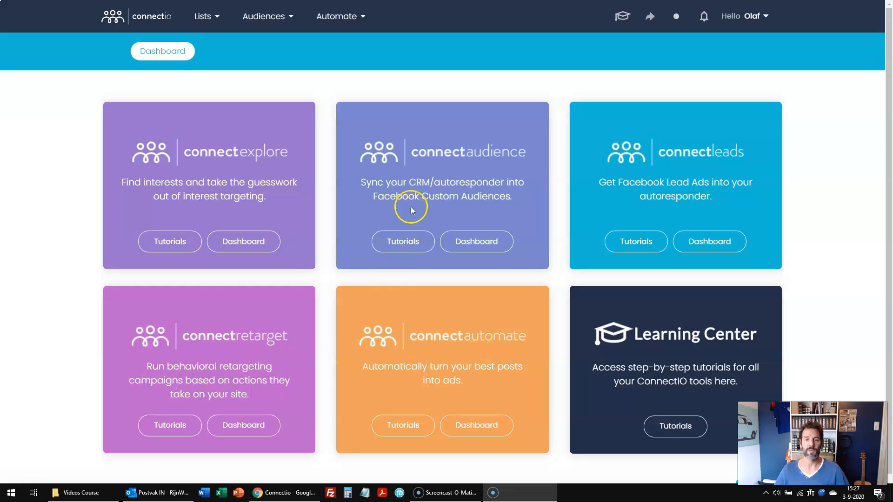
{"action": "left_click", "coordinate": [236, 246]}
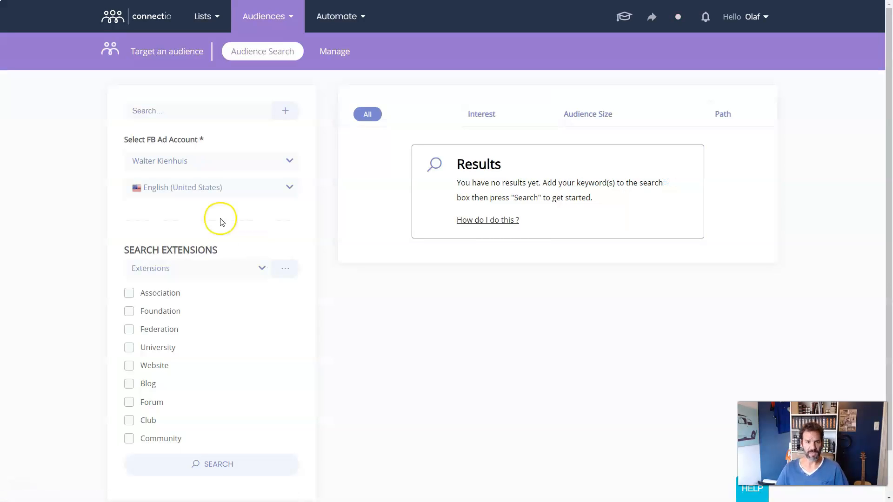
- Set the Facebook ad account for the audience search to SW Ad Account
{"action": "left_click", "coordinate": [208, 110]}
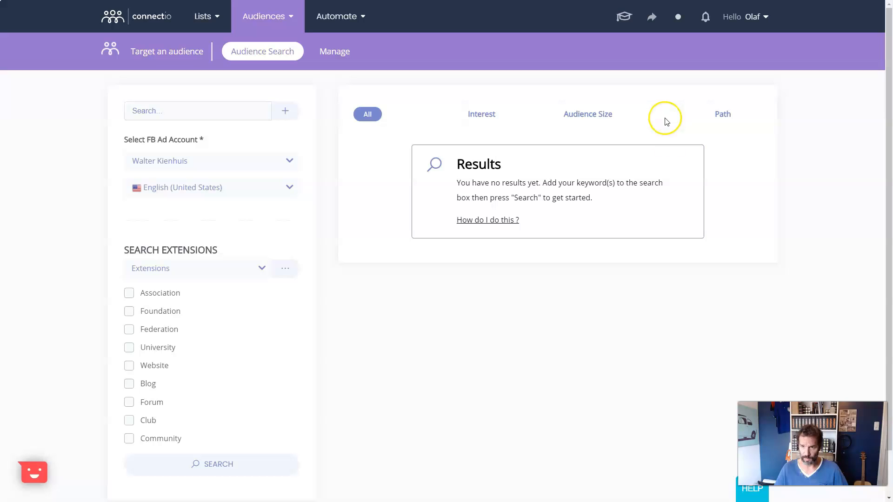
{"action": "left_click", "coordinate": [219, 158]}
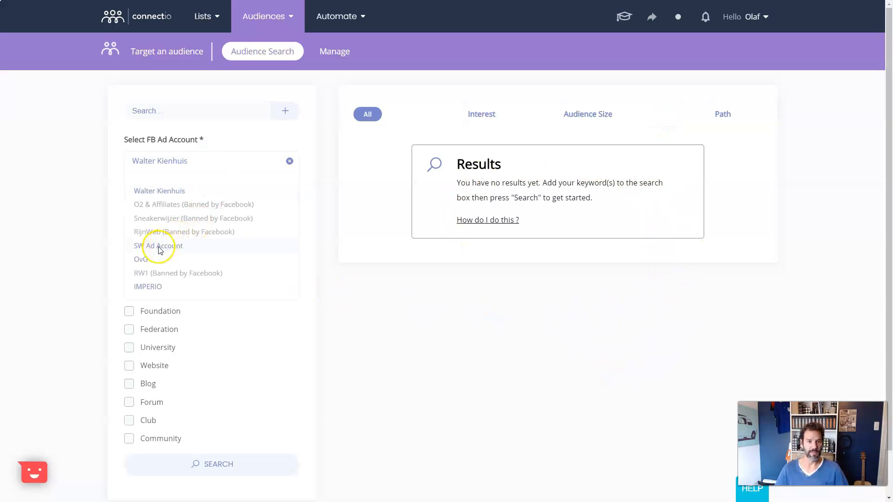
{"action": "left_click", "coordinate": [160, 247]}
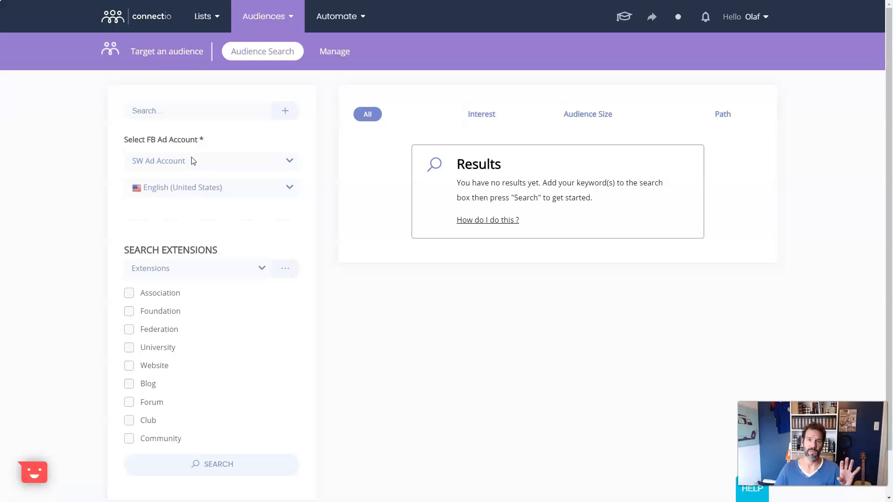
{"action": "left_click", "coordinate": [45, 250]}
- Enter four search keywords in separate fields: hair, hair extensions, wigs and alopecia
{"action": "left_click", "coordinate": [191, 106]}
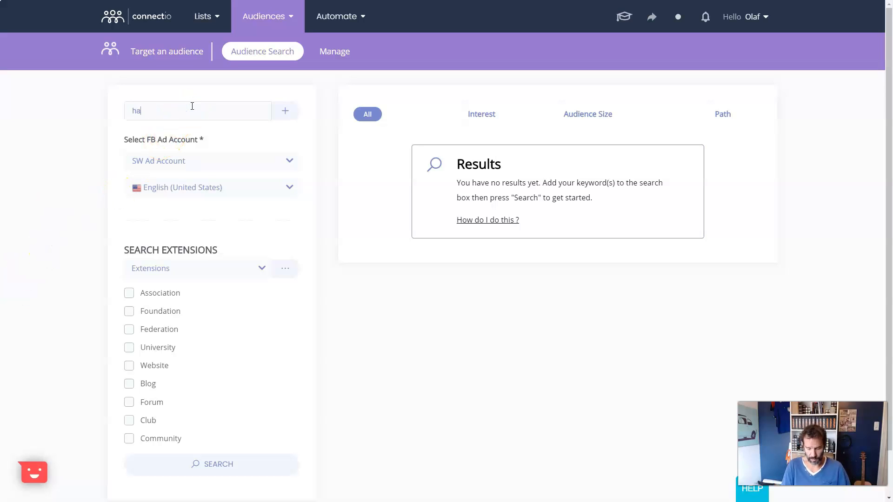
{"action": "left_click", "coordinate": [285, 111]}
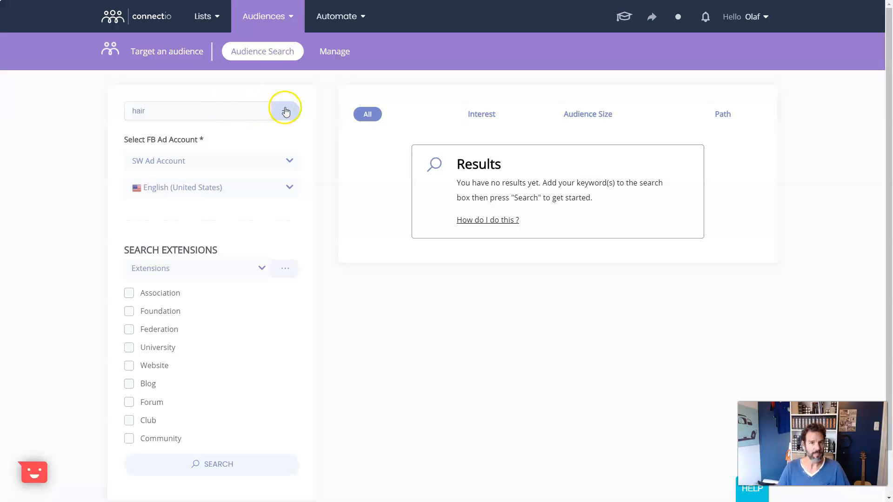
{"action": "left_click", "coordinate": [164, 142]}
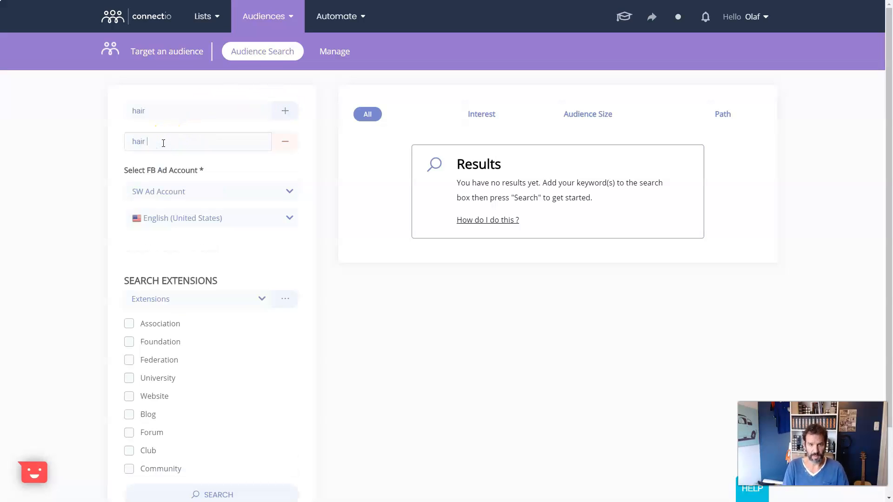
{"action": "left_click", "coordinate": [286, 112]}
{"action": "left_click", "coordinate": [182, 177]}
{"action": "type", "text": "wig"}
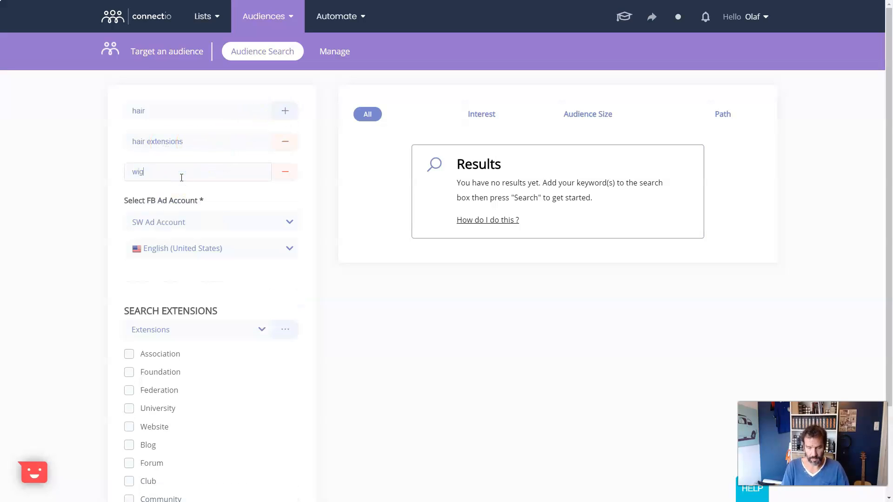
{"action": "left_click", "coordinate": [285, 110]}
{"action": "left_click", "coordinate": [182, 203]}
{"action": "type", "text": "al"}
{"action": "left_click", "coordinate": [396, 373]}
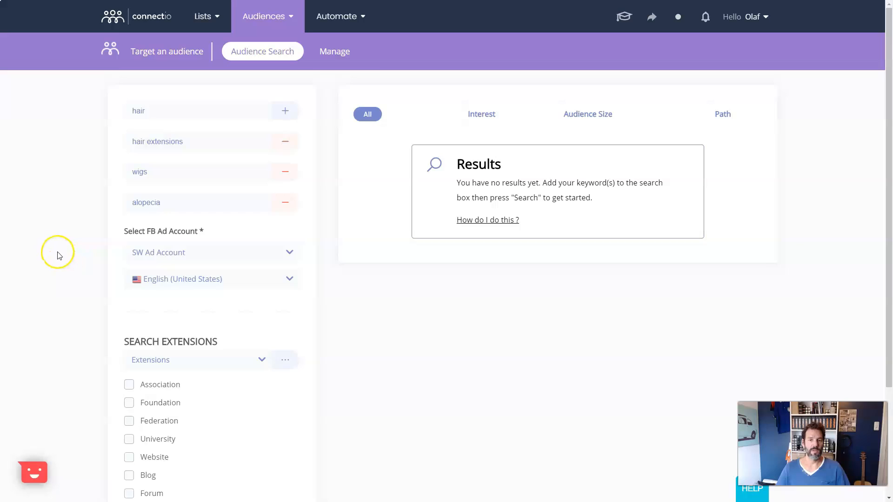
- Run the audience search for the entered keywords without any search extensions
{"action": "scroll", "coordinate": [56, 253], "scroll_direction": "down", "scroll_amount": 2}
{"action": "left_click", "coordinate": [173, 464]}
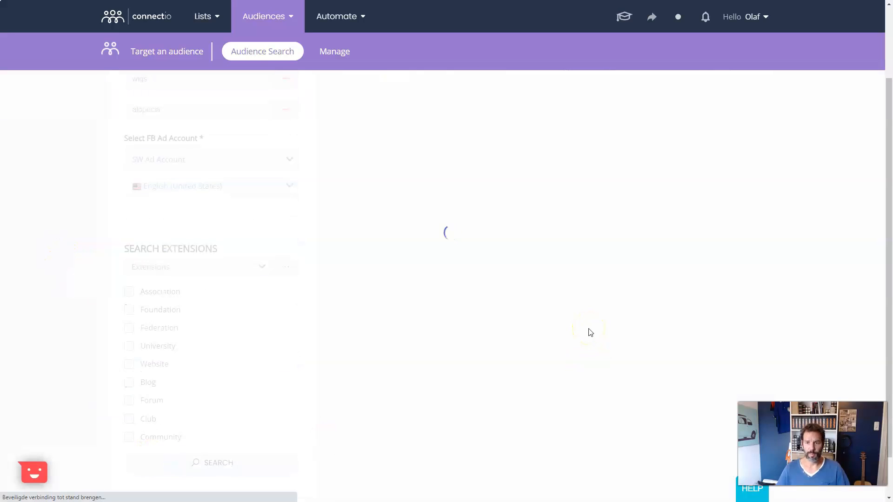
{"action": "scroll", "coordinate": [577, 233], "scroll_direction": "up", "scroll_amount": 2}
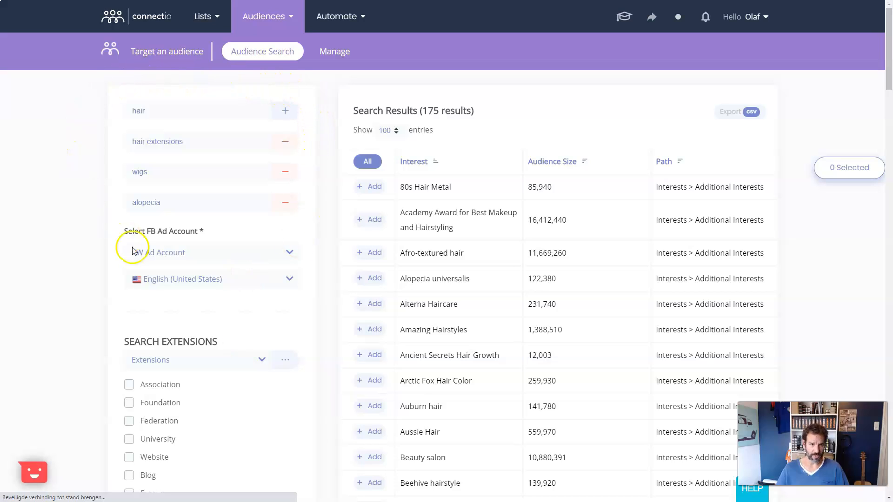
- Examine the interest results together with the search extensions, audience size range and targeting type filters
{"action": "scroll", "coordinate": [177, 390], "scroll_direction": "down", "scroll_amount": 1}
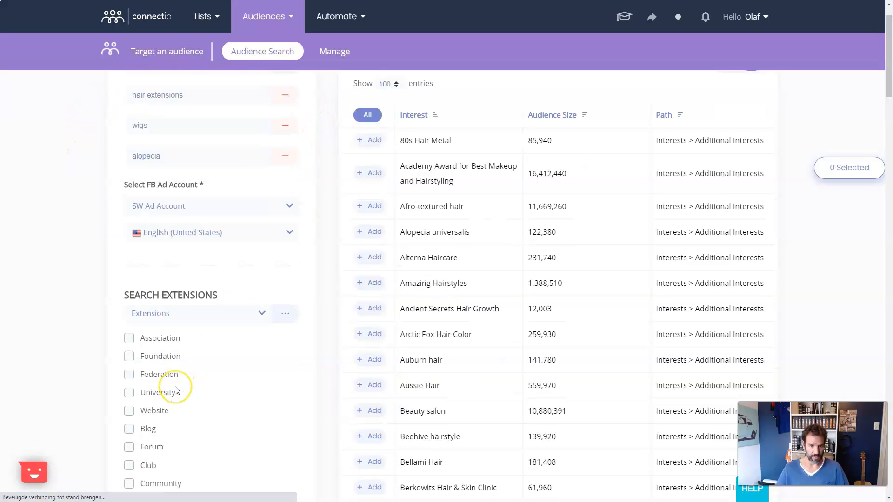
{"action": "scroll", "coordinate": [177, 390], "scroll_direction": "down", "scroll_amount": 1}
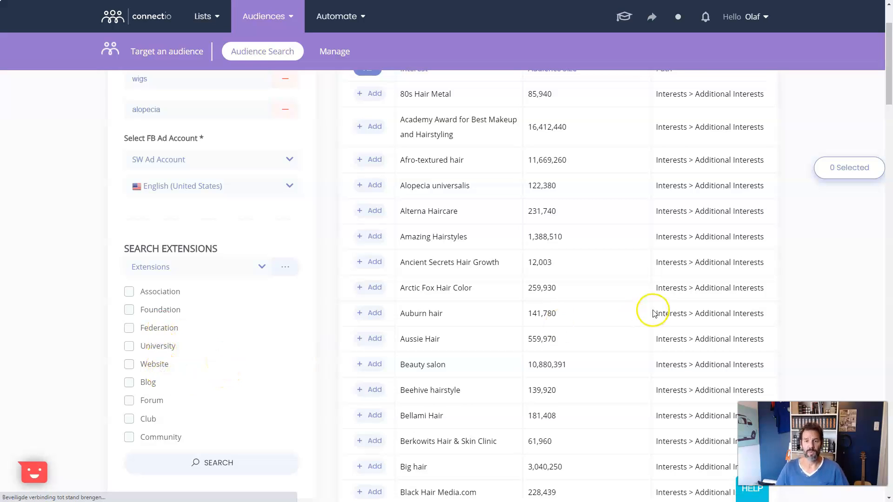
{"action": "scroll", "coordinate": [656, 289], "scroll_direction": "up", "scroll_amount": 2}
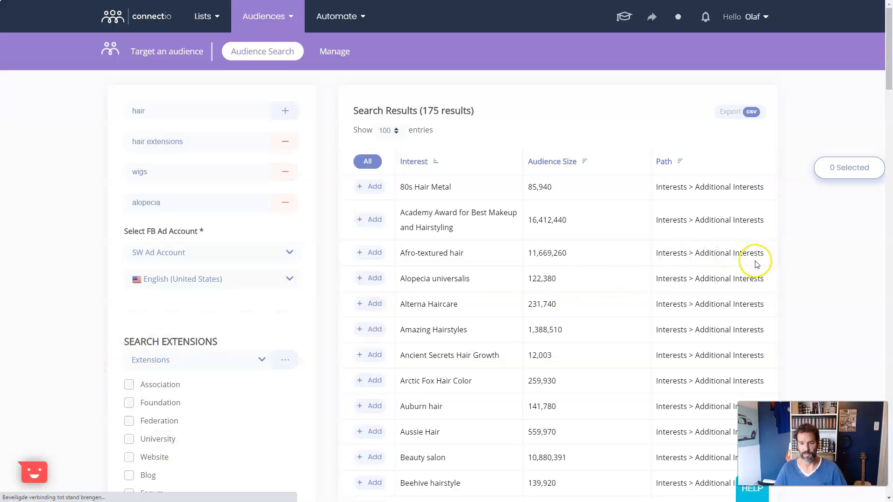
{"action": "scroll", "coordinate": [245, 310], "scroll_direction": "down", "scroll_amount": 4}
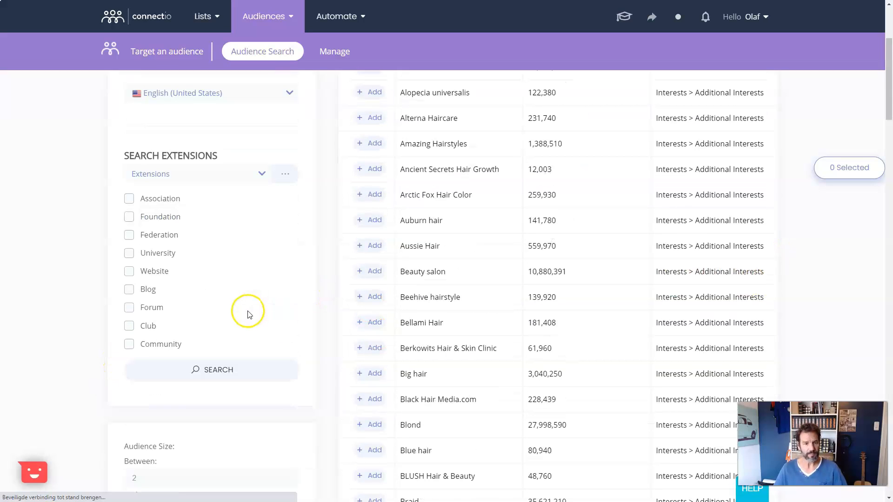
{"action": "scroll", "coordinate": [605, 265], "scroll_direction": "down", "scroll_amount": 5}
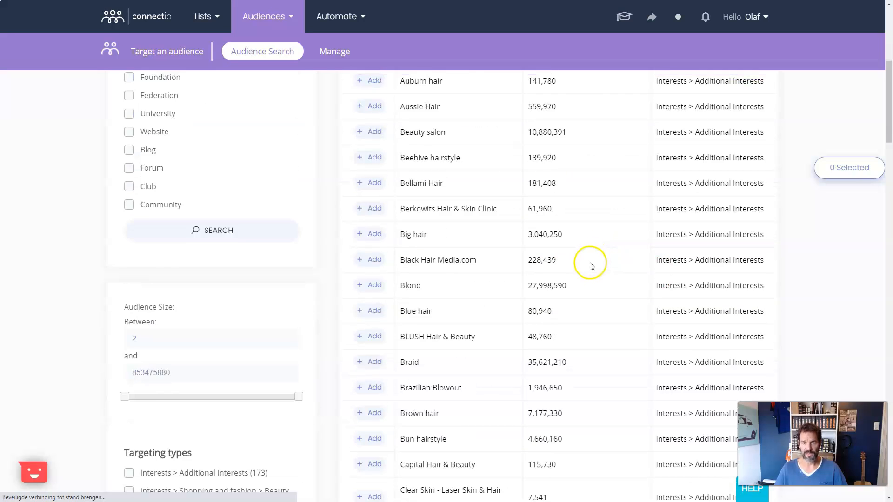
{"action": "scroll", "coordinate": [590, 267], "scroll_direction": "down", "scroll_amount": 1}
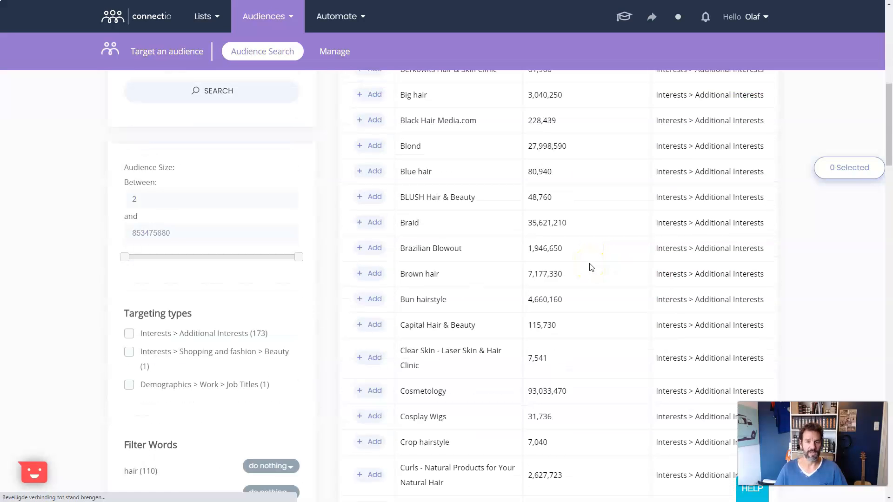
{"action": "left_click_drag", "start_coordinate": [887, 147], "coordinate": [886, 152]}
{"action": "left_click", "coordinate": [121, 112]}
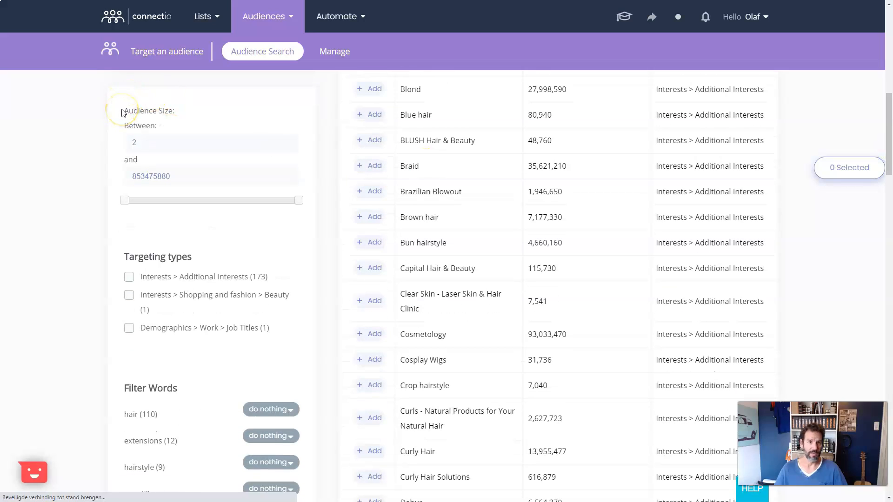
{"action": "left_click_drag", "start_coordinate": [133, 112], "coordinate": [177, 109]}
{"action": "left_click", "coordinate": [74, 237]}
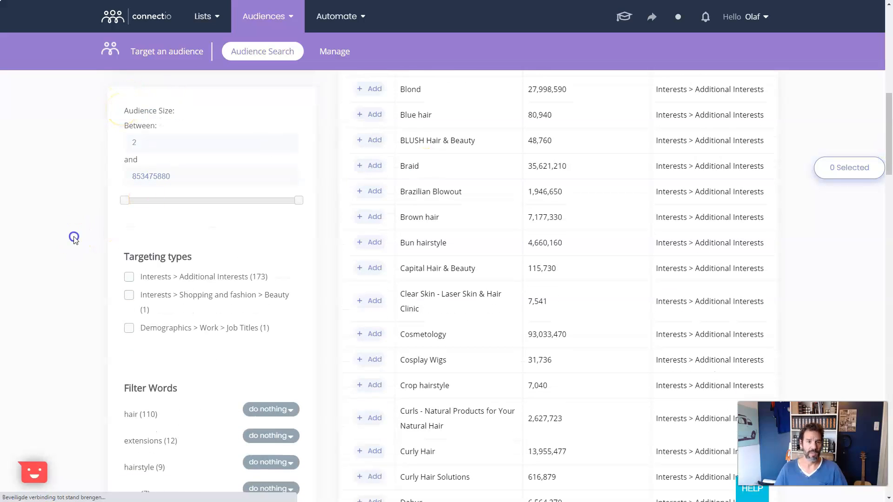
{"action": "left_click_drag", "start_coordinate": [119, 267], "coordinate": [193, 258]}
{"action": "left_click", "coordinate": [72, 327]}
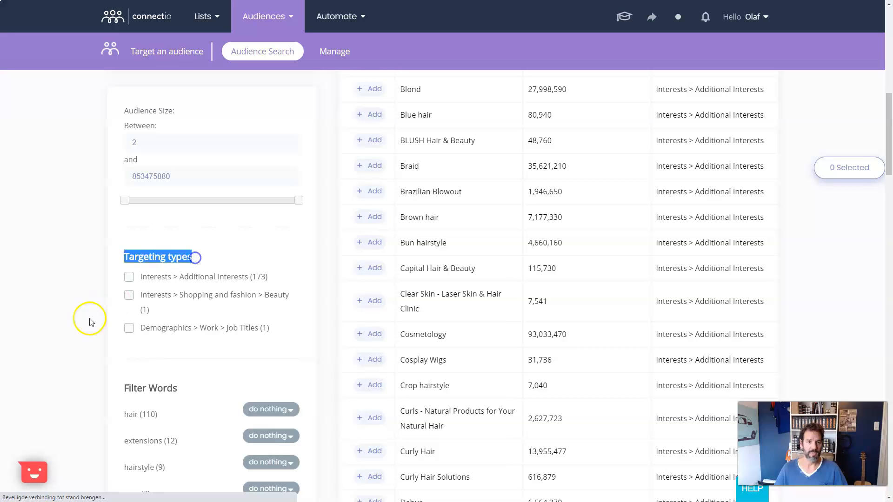
- Set the filter words virgin and highland to exclude and apply the filter to the results
{"action": "scroll", "coordinate": [218, 354], "scroll_direction": "down", "scroll_amount": 5}
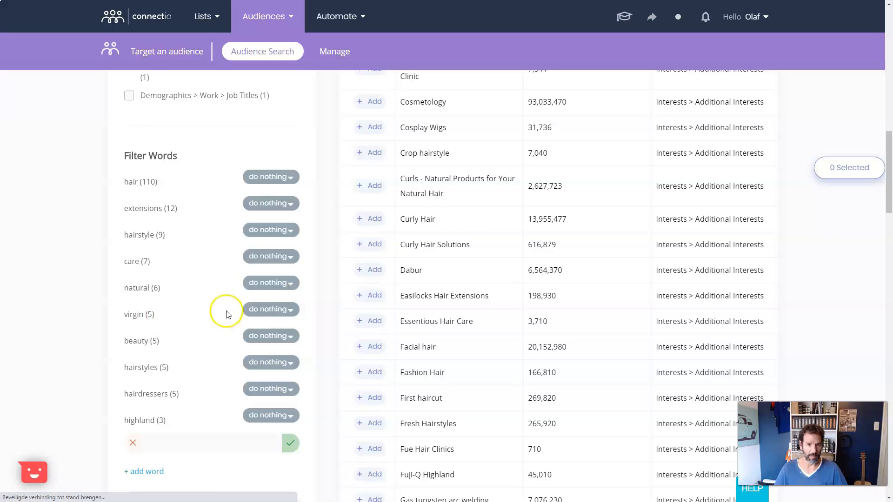
{"action": "left_click", "coordinate": [285, 310]}
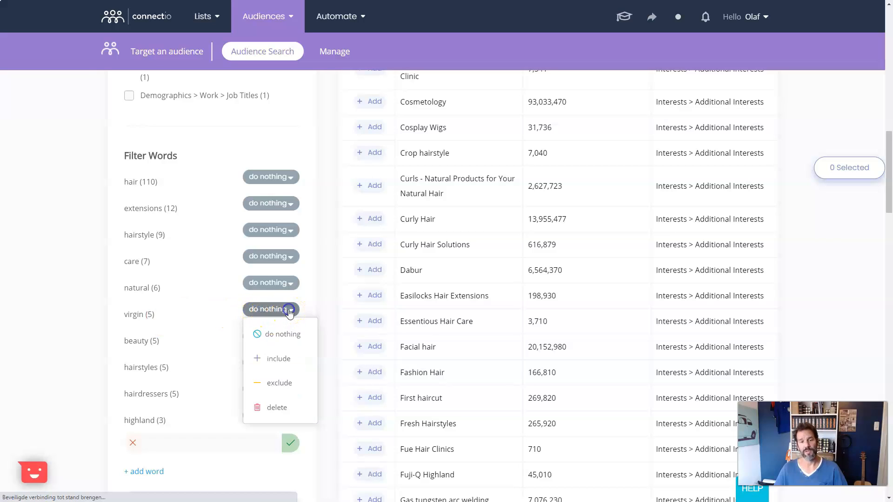
{"action": "left_click", "coordinate": [279, 383]}
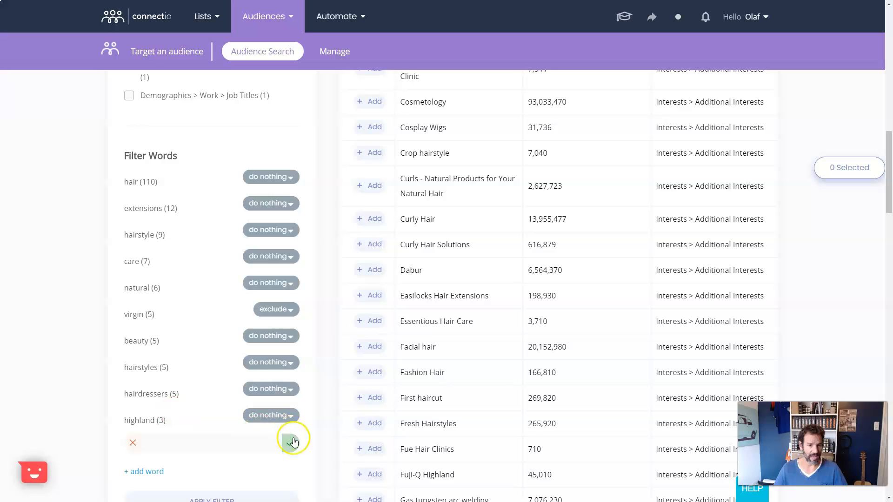
{"action": "left_click", "coordinate": [275, 415]}
{"action": "left_click", "coordinate": [276, 370]}
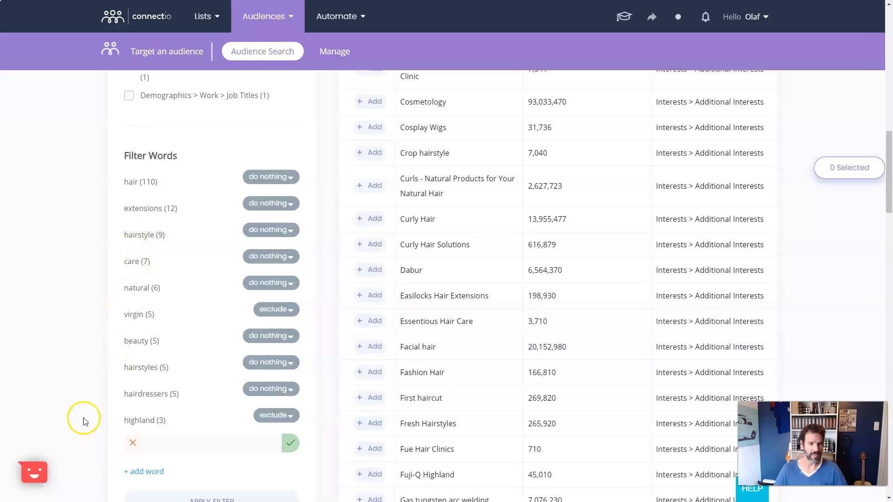
{"action": "scroll", "coordinate": [217, 417], "scroll_direction": "down", "scroll_amount": 2}
{"action": "left_click", "coordinate": [218, 409]}
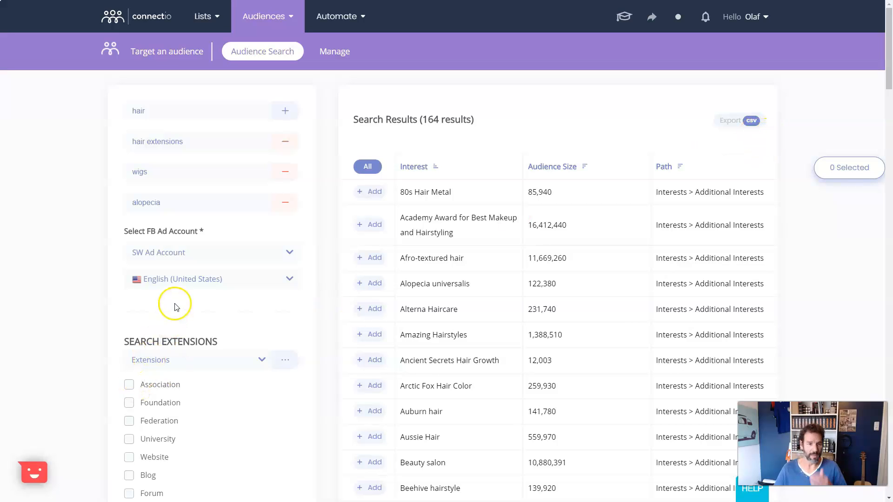
- Review the filtered results and add the interest Alopecia universalis to the selection
{"action": "scroll", "coordinate": [72, 305], "scroll_direction": "down", "scroll_amount": 8}
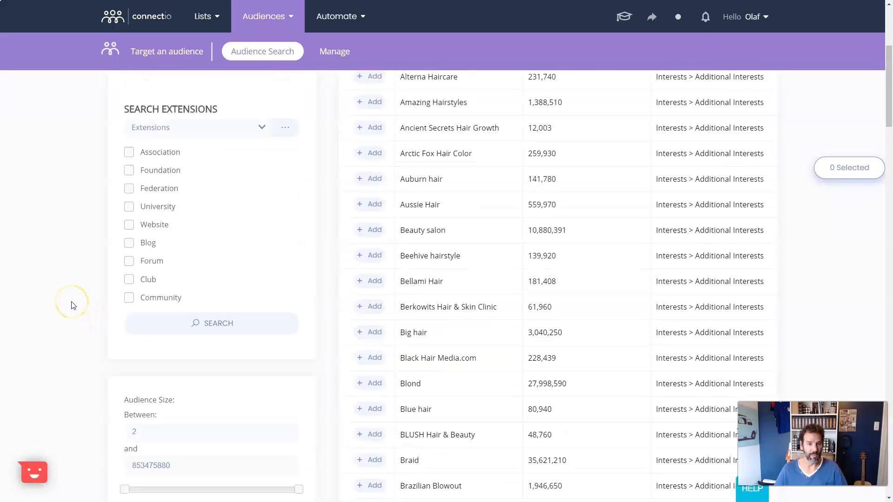
{"action": "scroll", "coordinate": [72, 305], "scroll_direction": "down", "scroll_amount": 8}
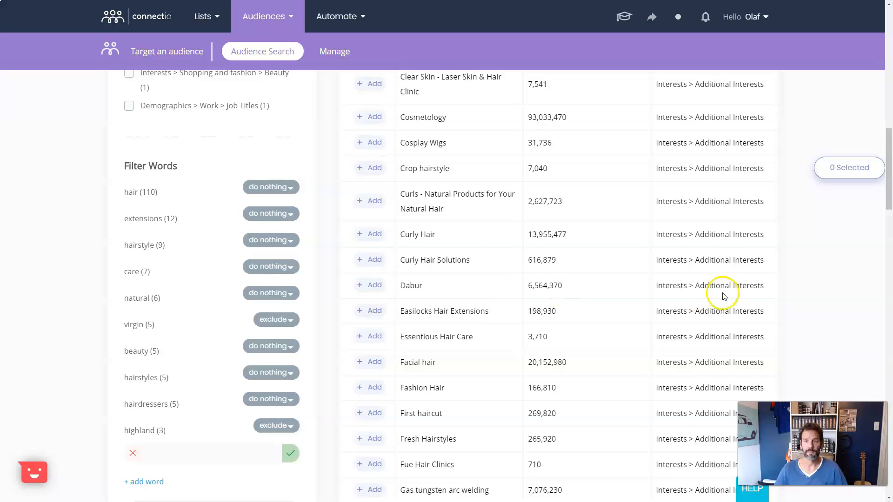
{"action": "scroll", "coordinate": [809, 270], "scroll_direction": "up", "scroll_amount": 6}
{"action": "scroll", "coordinate": [812, 253], "scroll_direction": "up", "scroll_amount": 10}
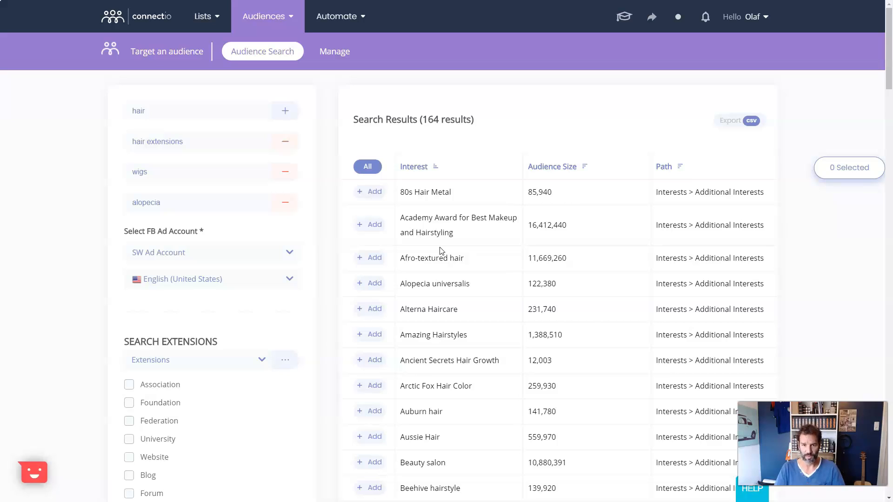
{"action": "left_click", "coordinate": [373, 286]}
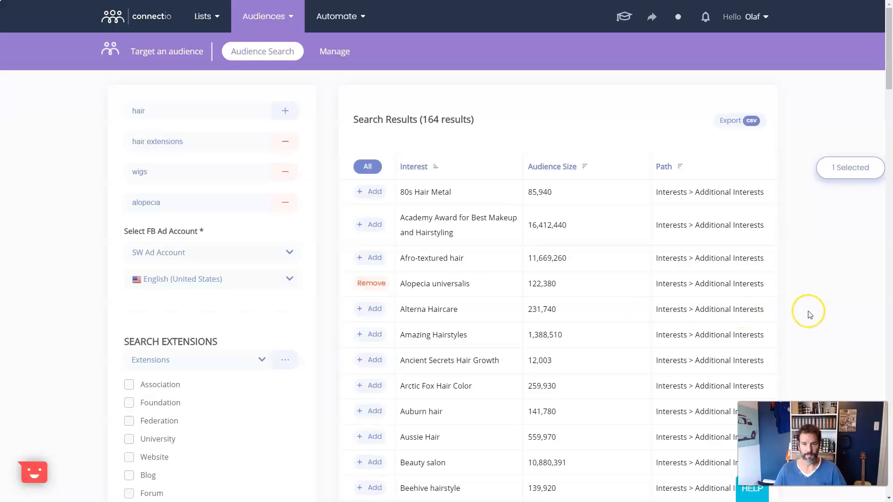
- Find the word "alopecia" within the page, continuing to the match on the second page of results
{"action": "key", "text": "ctrl+f"}
{"action": "type", "text": "alopecia"}
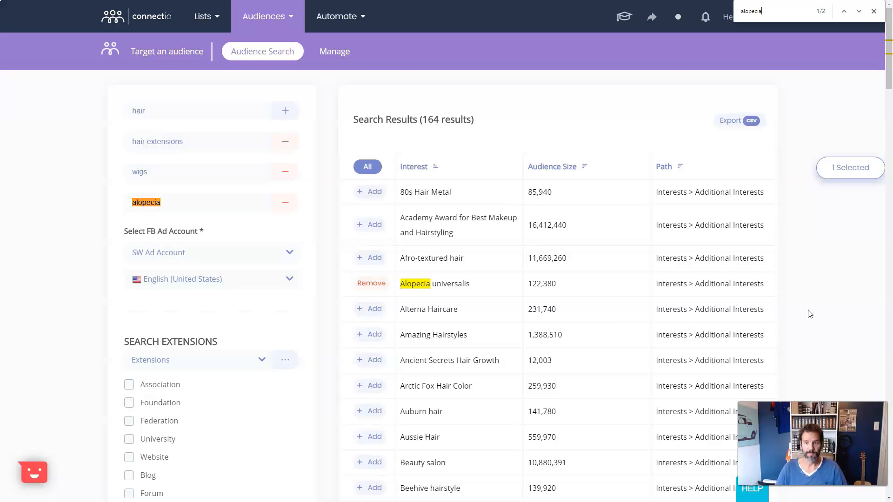
{"action": "scroll", "coordinate": [610, 324], "scroll_direction": "down", "scroll_amount": 20}
{"action": "scroll", "coordinate": [518, 442], "scroll_direction": "down", "scroll_amount": 20}
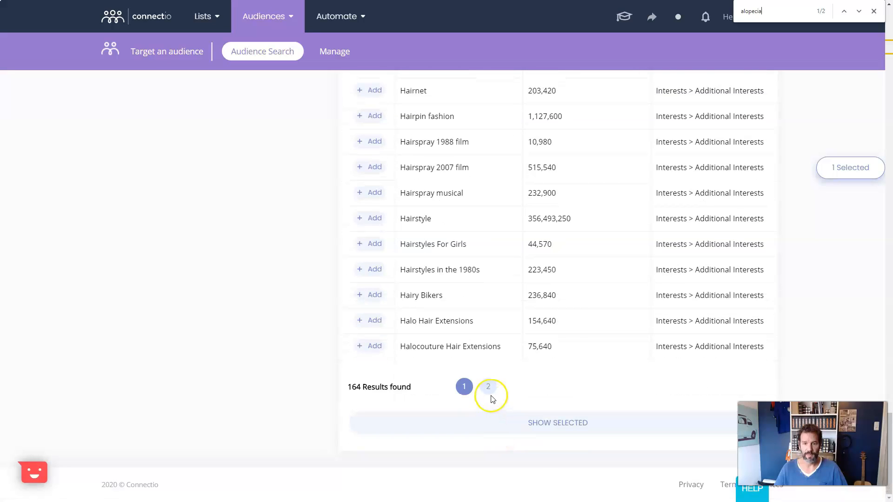
{"action": "left_click", "coordinate": [488, 390]}
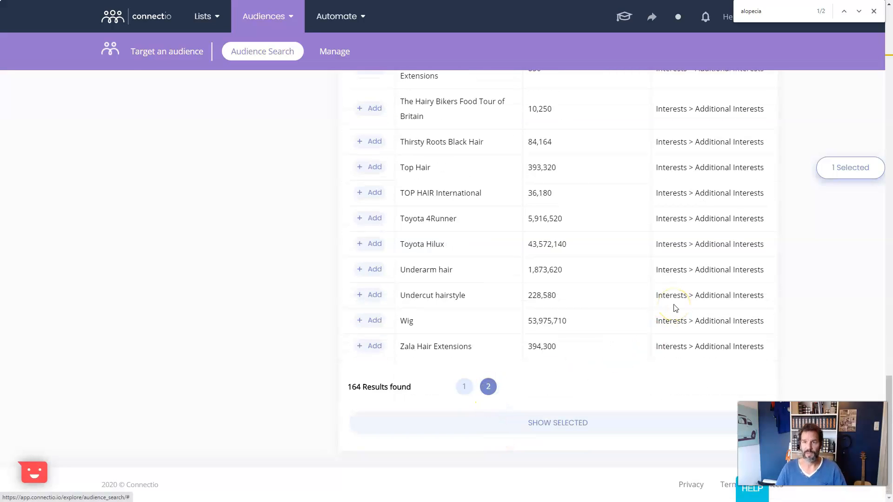
{"action": "key", "text": "Return"}
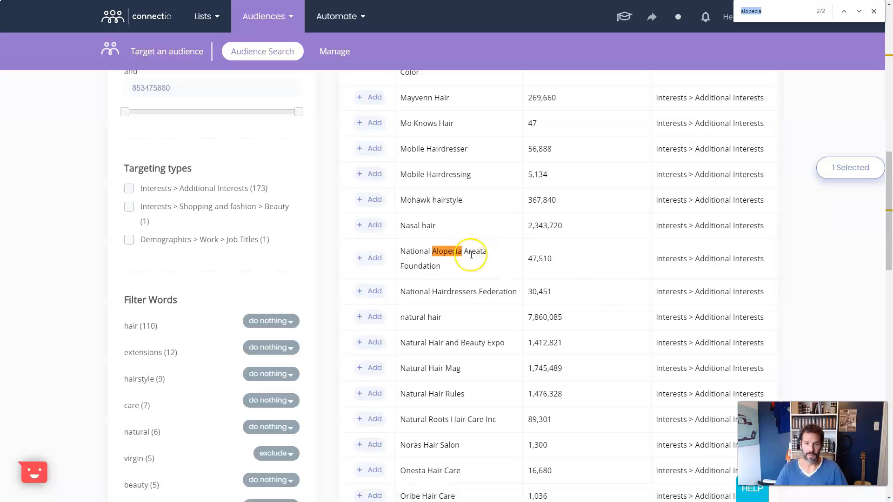
- Add the interest National Alopecia Areata Foundation to the selection and return to the first page of results
{"action": "left_click", "coordinate": [370, 259]}
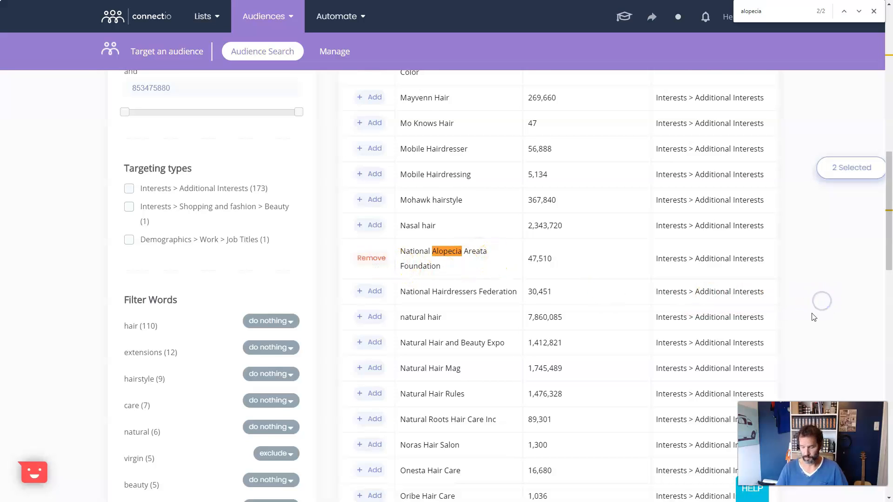
{"action": "scroll", "coordinate": [814, 318], "scroll_direction": "down", "scroll_amount": 15}
{"action": "left_click", "coordinate": [464, 387]}
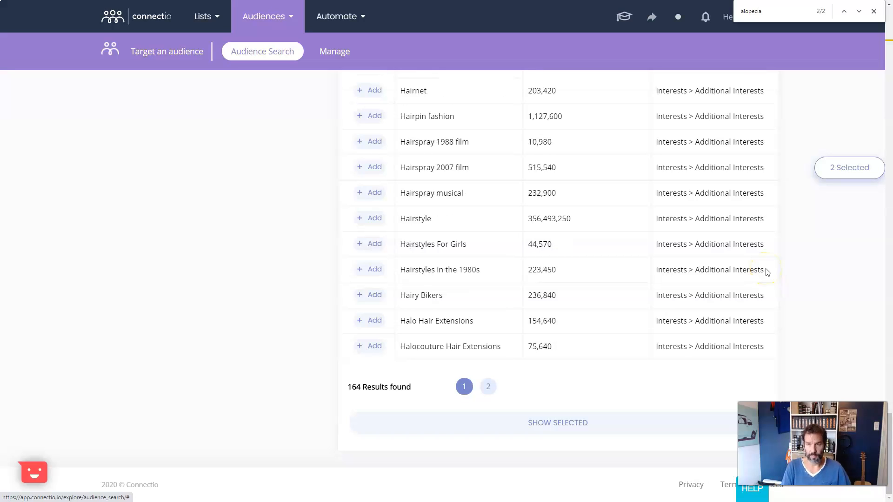
- Find the text "exten" within the page, then clear the page search
{"action": "type", "text": "extenion"}
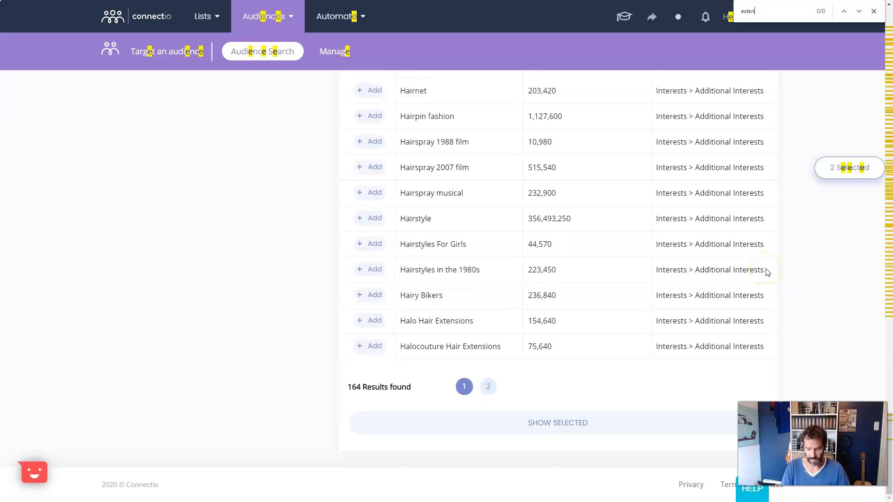
{"action": "key", "text": "BackSpace"}
{"action": "key", "text": "BackSpace"}
{"action": "key", "text": "BackSpace"}
{"action": "key", "text": "BackSpace"}
{"action": "key", "text": "BackSpace"}
{"action": "key", "text": "BackSpace"}
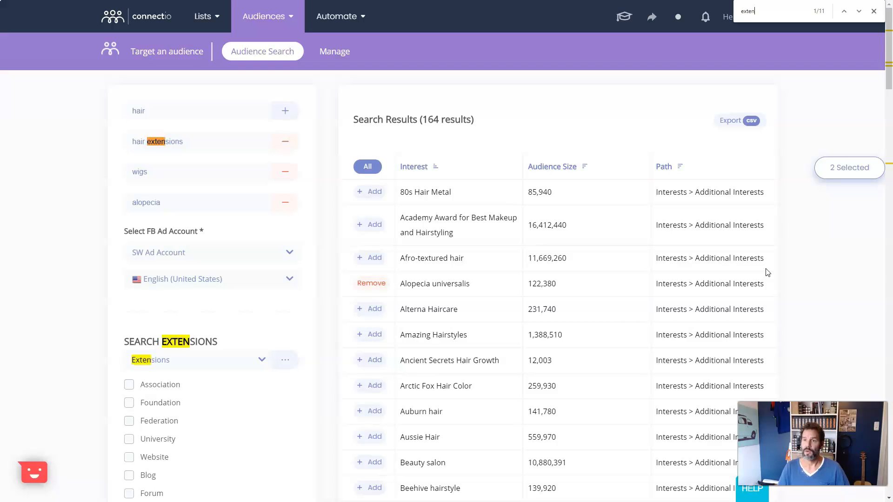
{"action": "left_click", "coordinate": [421, 290]}
{"action": "left_click", "coordinate": [75, 340]}
- Set the filter word extensions to include and apply the filter to the results
{"action": "scroll", "coordinate": [76, 340], "scroll_direction": "down", "scroll_amount": 10}
{"action": "scroll", "coordinate": [77, 338], "scroll_direction": "down", "scroll_amount": 4}
{"action": "left_click", "coordinate": [294, 314]}
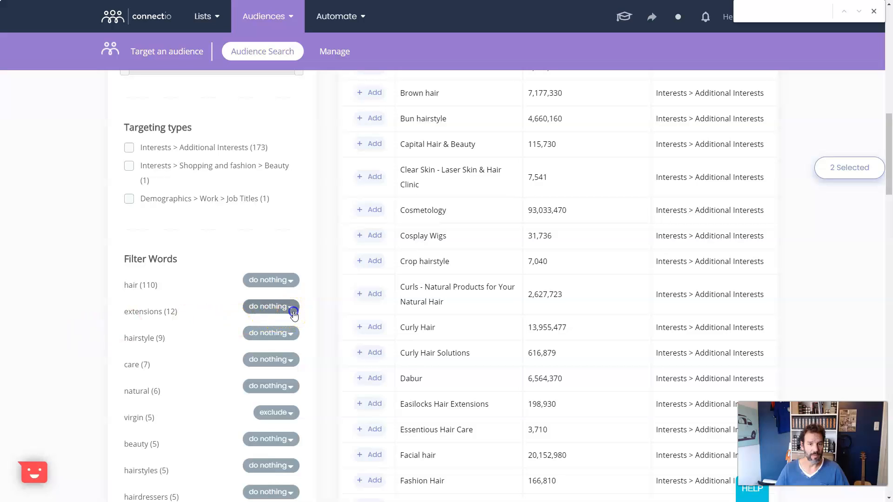
{"action": "left_click", "coordinate": [277, 358]}
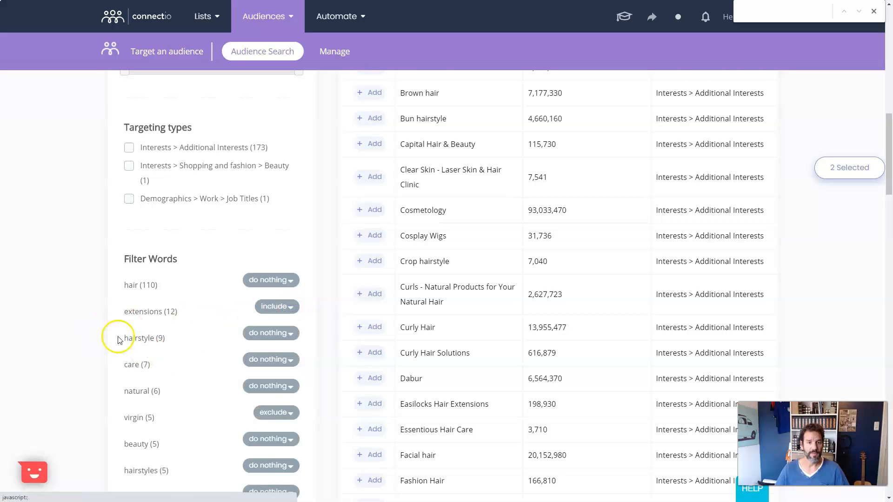
{"action": "scroll", "coordinate": [184, 416], "scroll_direction": "down", "scroll_amount": 5}
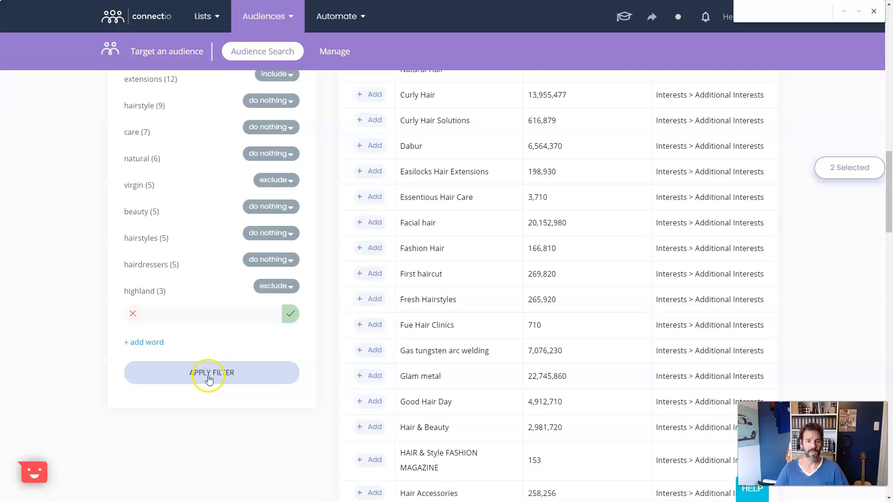
{"action": "left_click", "coordinate": [213, 373]}
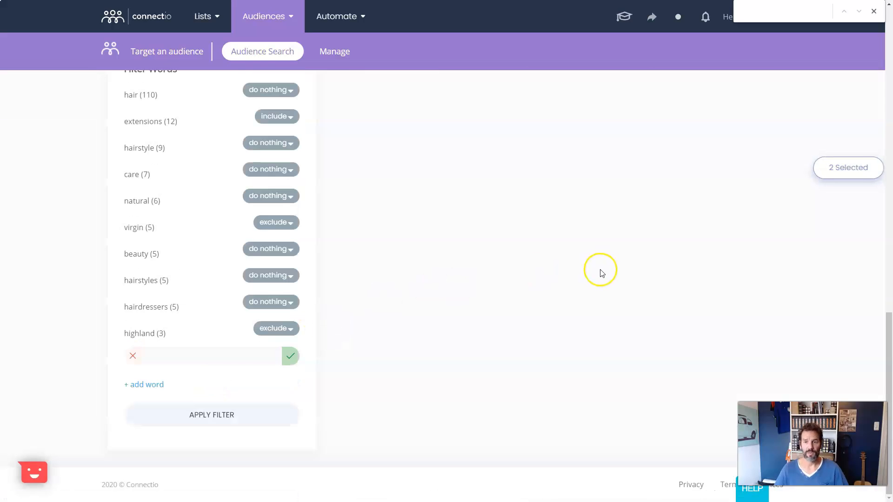
- Add all of the filtered hair extensions interests to the selection at once
{"action": "scroll", "coordinate": [605, 242], "scroll_direction": "up", "scroll_amount": 10}
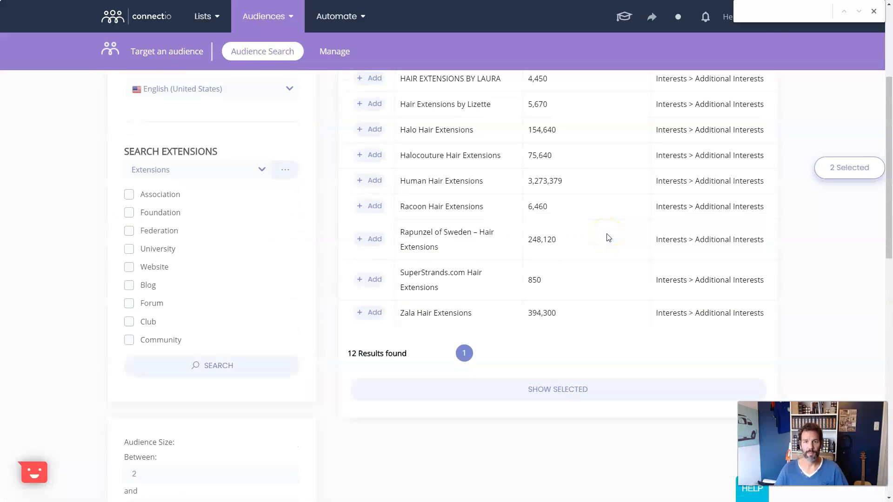
{"action": "scroll", "coordinate": [599, 234], "scroll_direction": "up", "scroll_amount": 2}
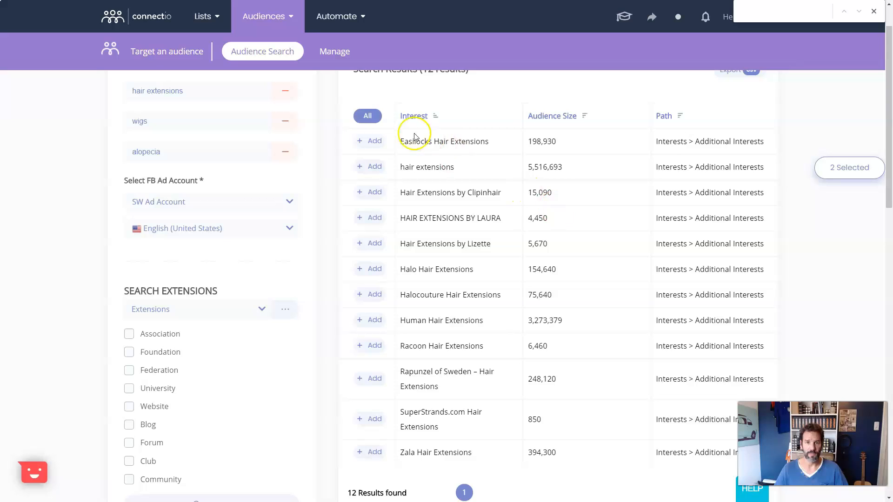
{"action": "left_click", "coordinate": [371, 113]}
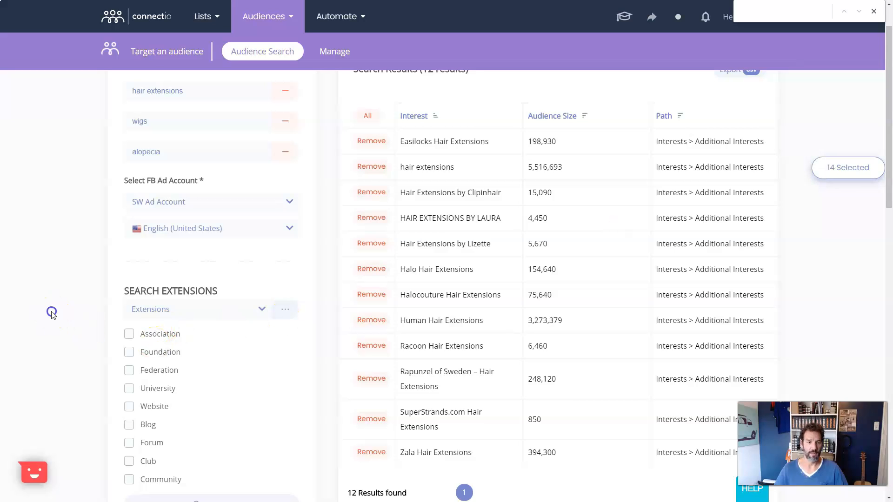
- Switch the filter word extensions to exclude and apply the filter to the results
{"action": "scroll", "coordinate": [52, 315], "scroll_direction": "down", "scroll_amount": 10}
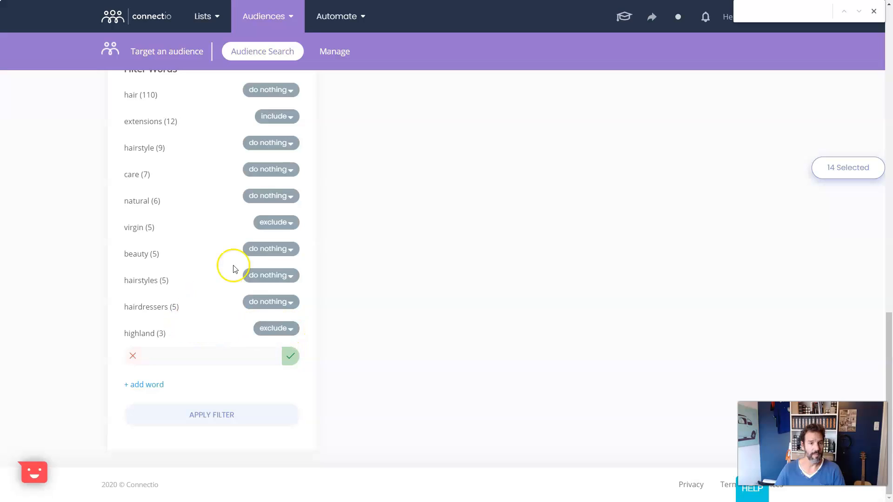
{"action": "left_click", "coordinate": [294, 121]}
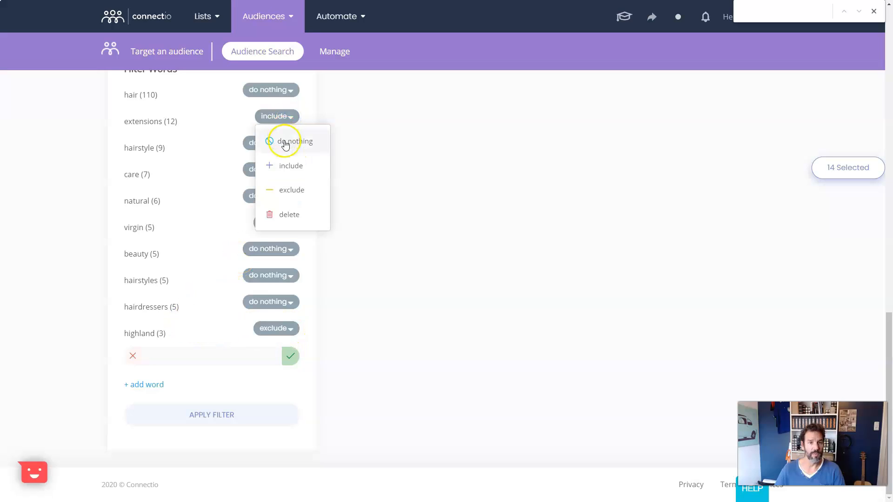
{"action": "left_click", "coordinate": [286, 142]}
{"action": "left_click", "coordinate": [294, 116]}
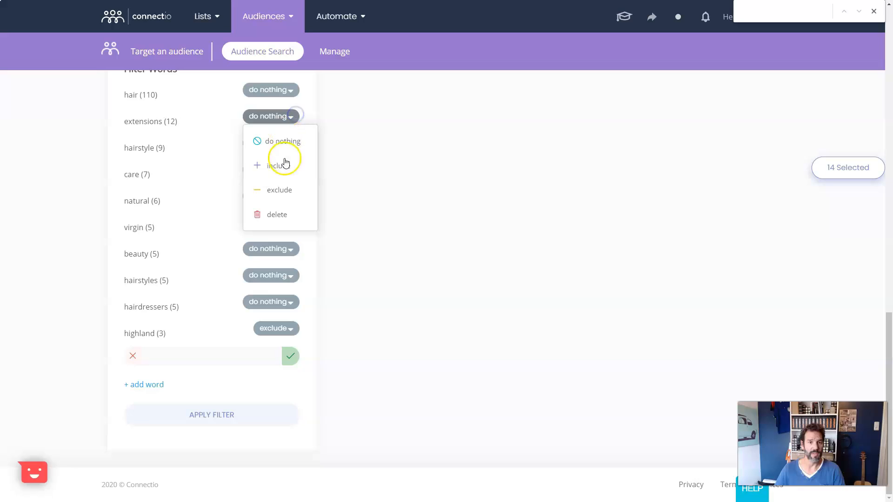
{"action": "left_click", "coordinate": [276, 190]}
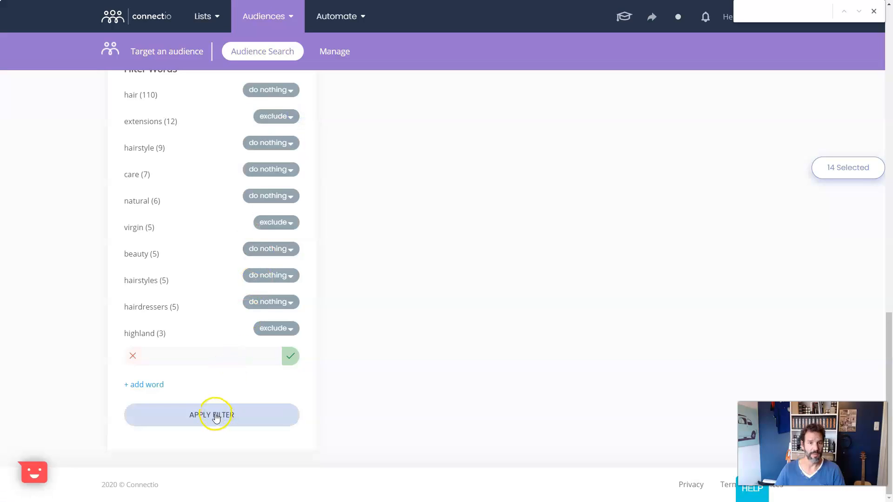
{"action": "left_click", "coordinate": [215, 414]}
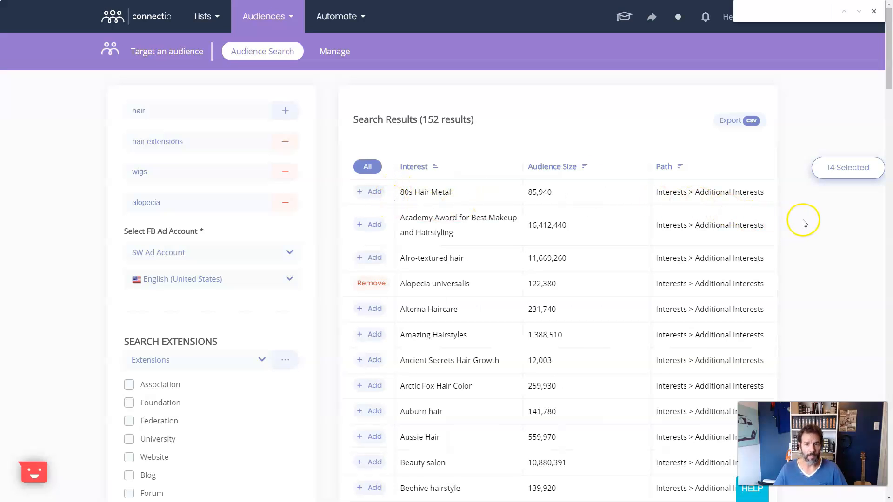
- Review the first part of the filtered list and add the interests Hair & Beauty and Hair and Make up
{"action": "scroll", "coordinate": [809, 217], "scroll_direction": "down", "scroll_amount": 1}
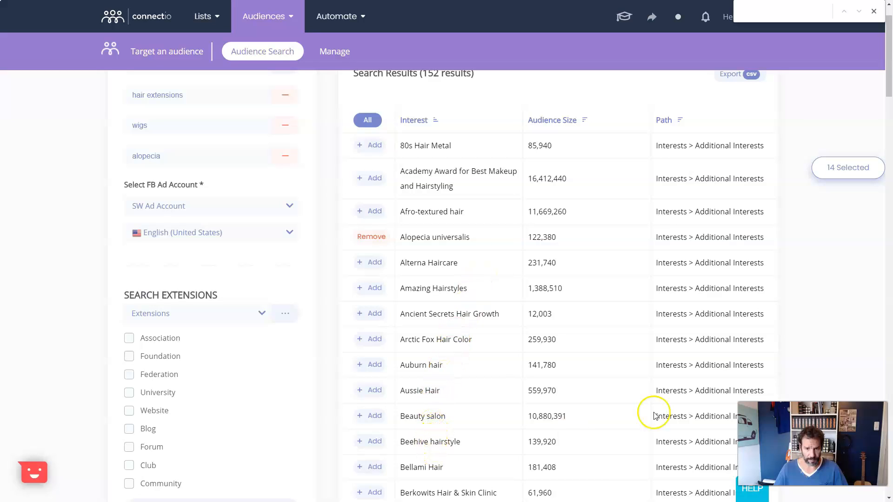
{"action": "scroll", "coordinate": [801, 291], "scroll_direction": "down", "scroll_amount": 9}
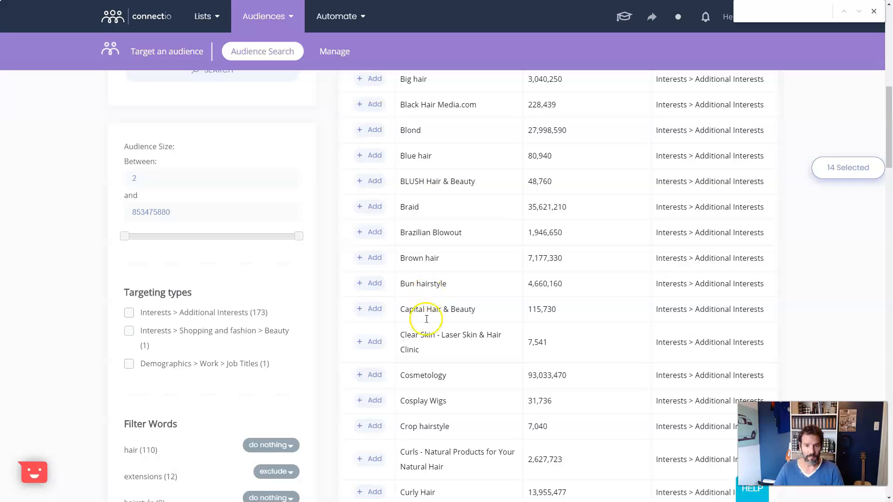
{"action": "left_click", "coordinate": [371, 401]}
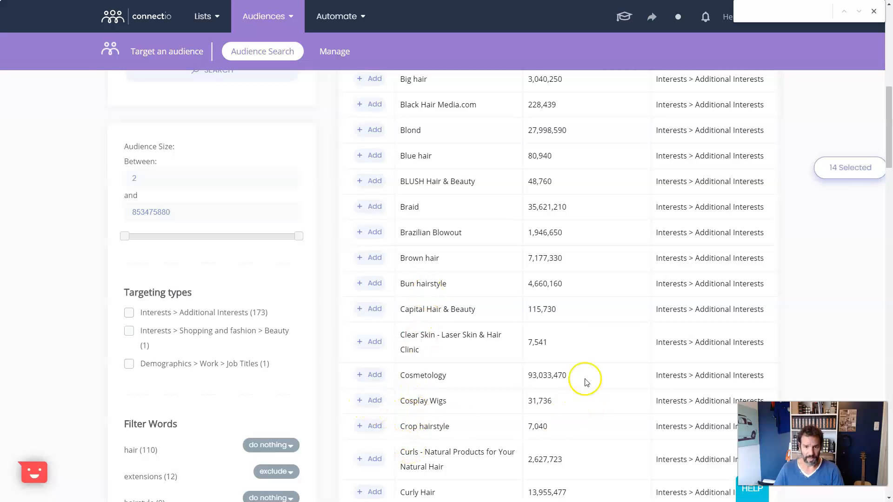
{"action": "scroll", "coordinate": [791, 344], "scroll_direction": "down", "scroll_amount": 9}
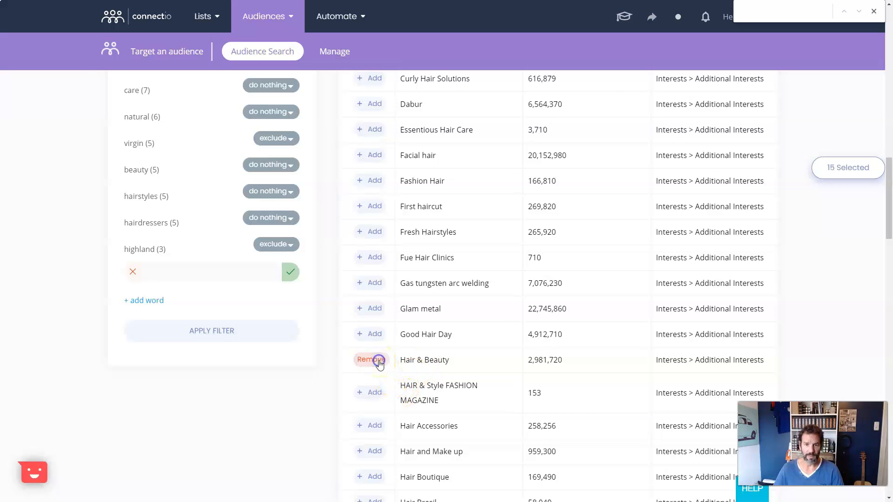
{"action": "left_click", "coordinate": [379, 452]}
- Add the interests Hair care, Hair conditioner, Hair follicle and Hair keratin to the selection
{"action": "scroll", "coordinate": [855, 313], "scroll_direction": "down", "scroll_amount": 10}
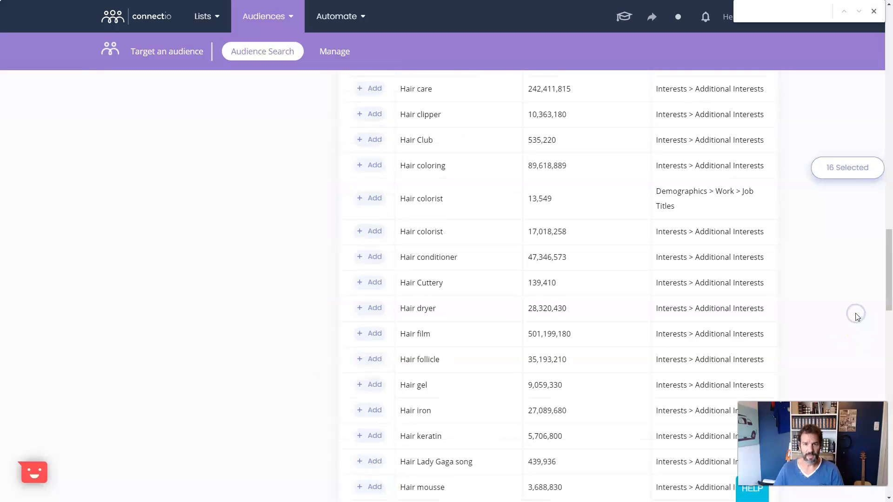
{"action": "left_click", "coordinate": [373, 89]}
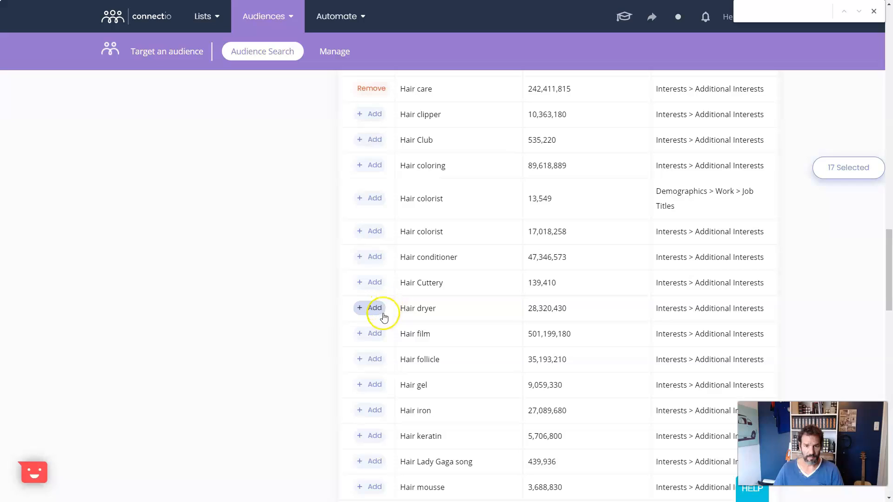
{"action": "left_click", "coordinate": [382, 266]}
{"action": "left_click", "coordinate": [374, 360]}
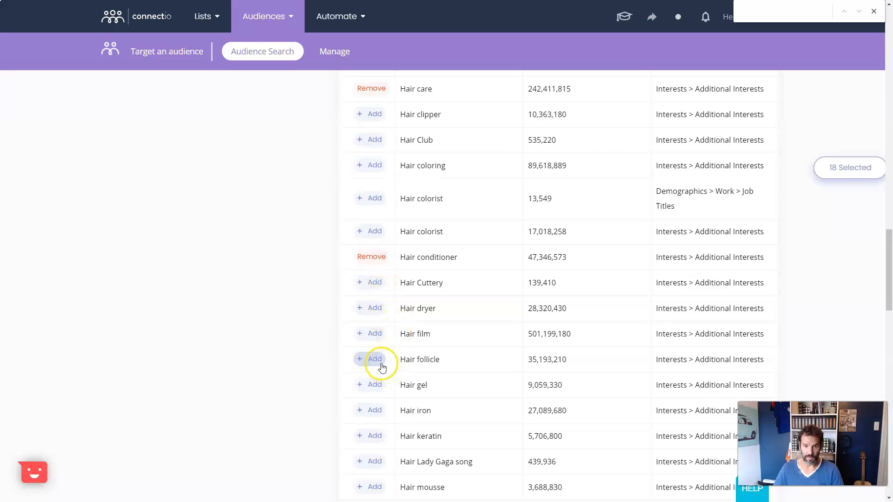
{"action": "left_click", "coordinate": [376, 438]}
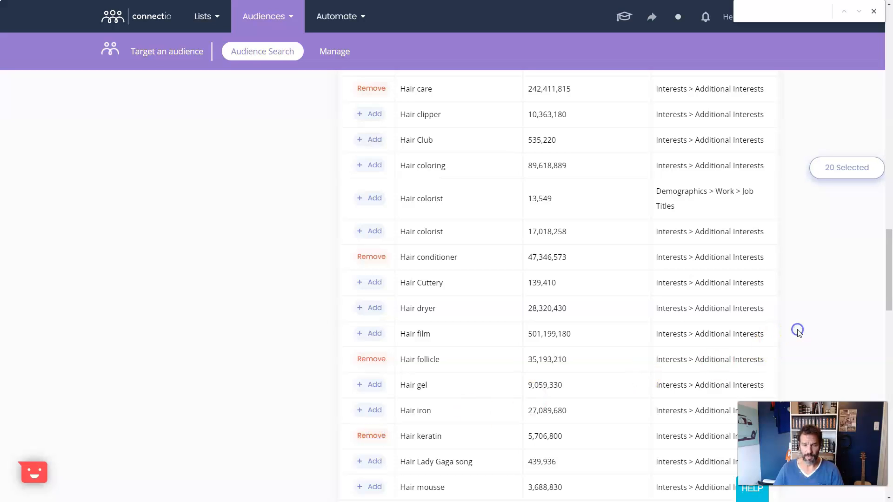
- Add the interests Hair products and Hair serum to the selection
{"action": "scroll", "coordinate": [799, 334], "scroll_direction": "down", "scroll_amount": 9}
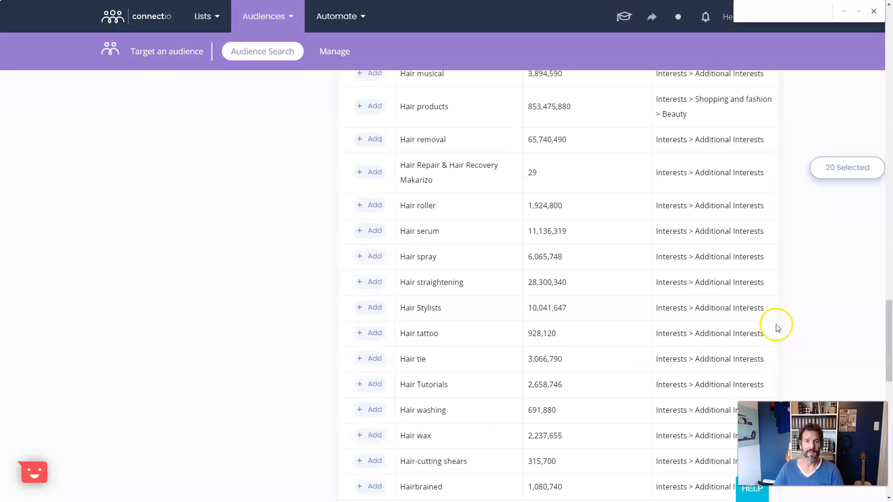
{"action": "left_click", "coordinate": [374, 107]}
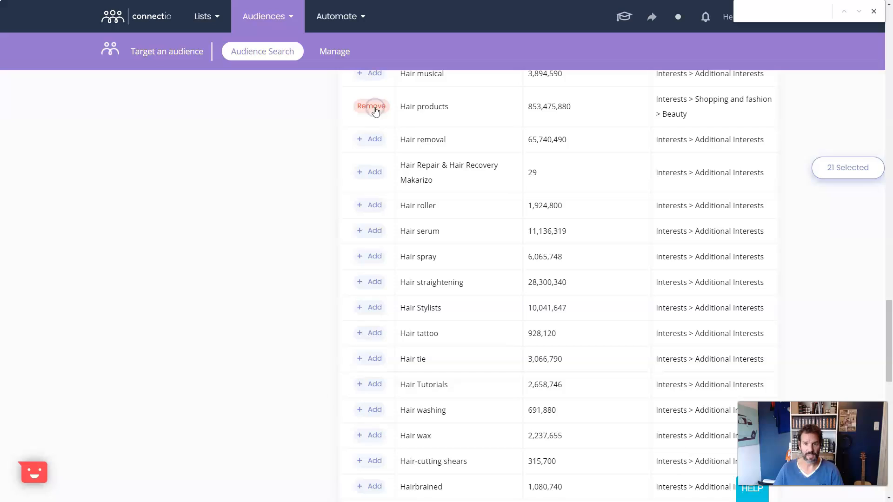
{"action": "left_click", "coordinate": [378, 231]}
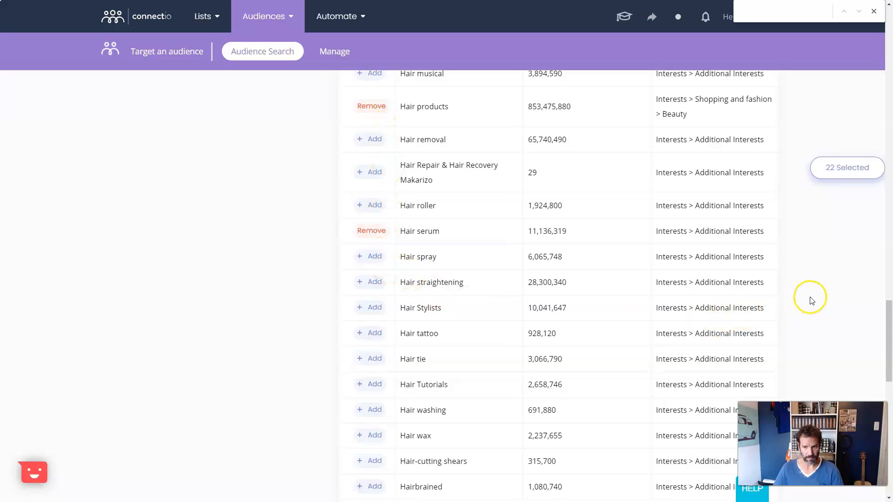
- Add the interests Human hair growth and Lace wig near the end of the first results page
{"action": "scroll", "coordinate": [811, 300], "scroll_direction": "down", "scroll_amount": 9}
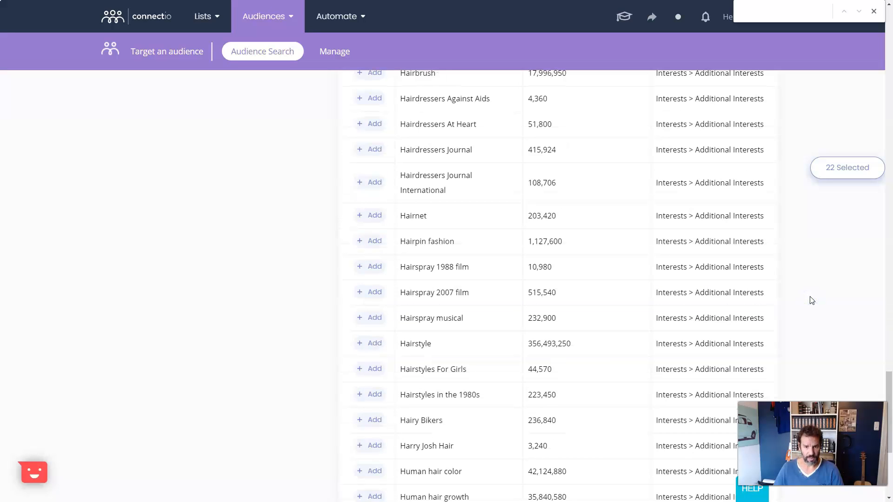
{"action": "scroll", "coordinate": [812, 300], "scroll_direction": "down", "scroll_amount": 5}
{"action": "scroll", "coordinate": [811, 300], "scroll_direction": "up", "scroll_amount": 9}
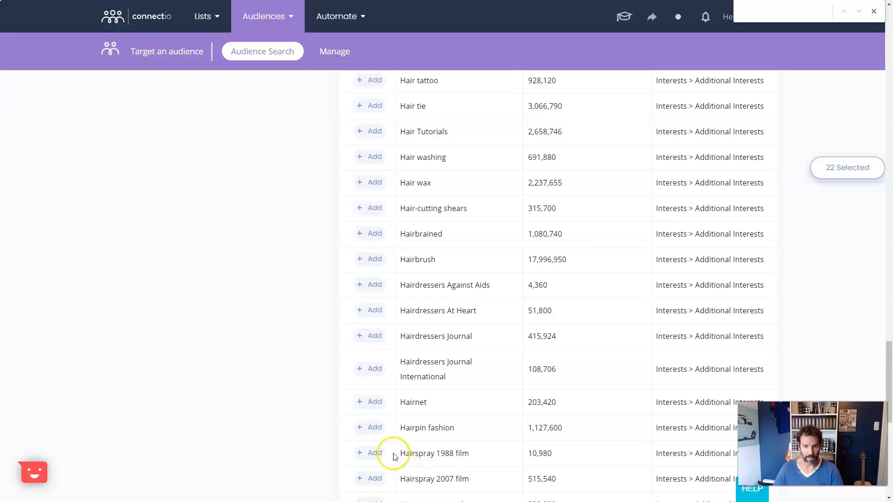
{"action": "scroll", "coordinate": [397, 395], "scroll_direction": "down", "scroll_amount": 5}
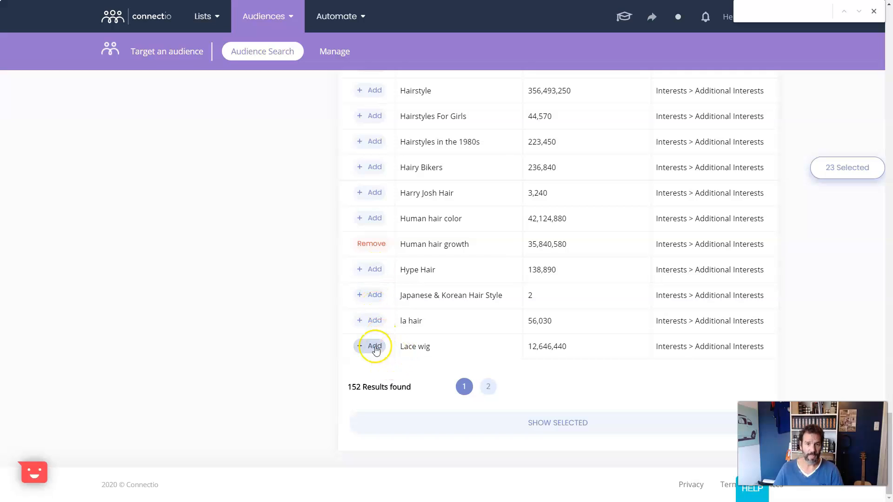
- Add the interests Management of hair loss and RPGSHOW Wigs from the second page of results
{"action": "left_click", "coordinate": [488, 386]}
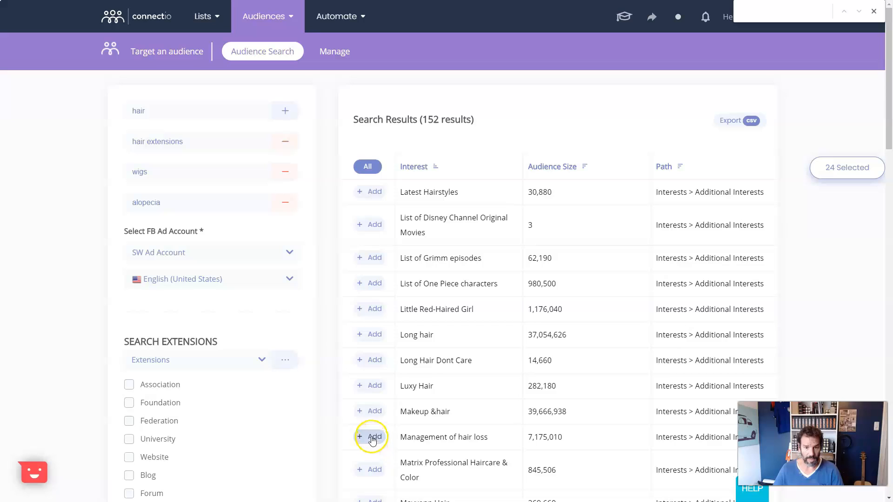
{"action": "scroll", "coordinate": [794, 301], "scroll_direction": "down", "scroll_amount": 10}
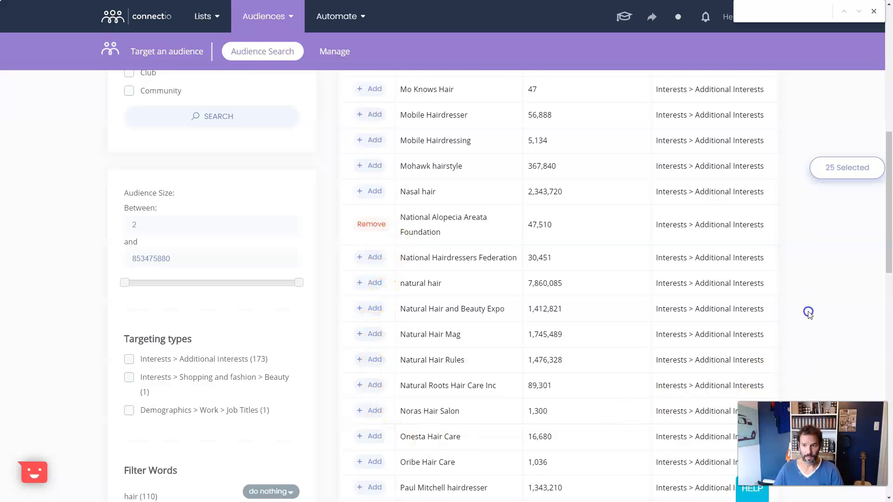
{"action": "scroll", "coordinate": [808, 313], "scroll_direction": "down", "scroll_amount": 8}
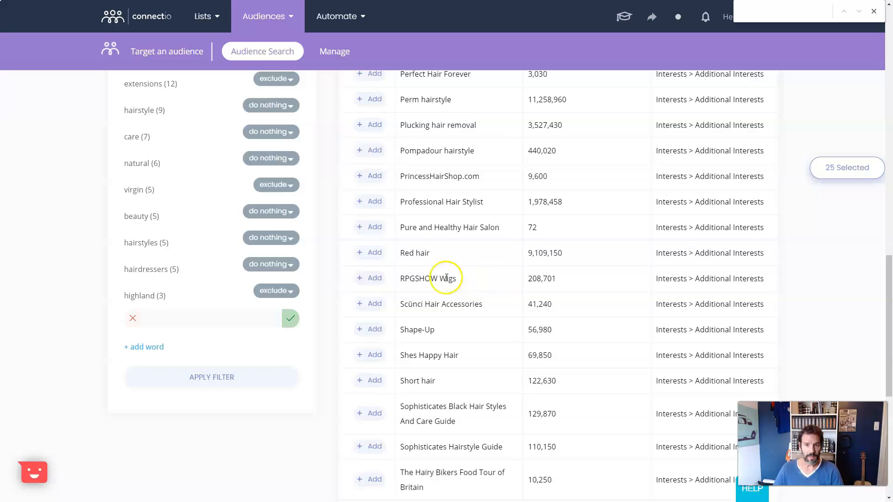
{"action": "left_click", "coordinate": [368, 278]}
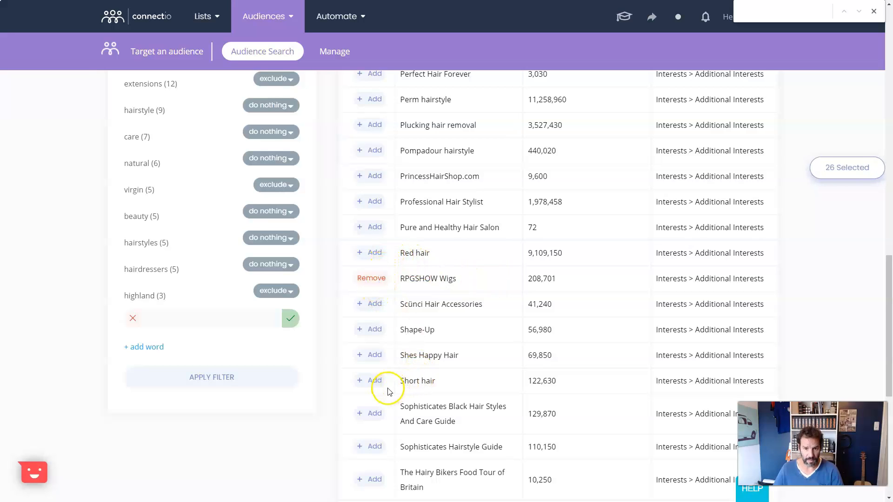
{"action": "scroll", "coordinate": [836, 316], "scroll_direction": "down", "scroll_amount": 7}
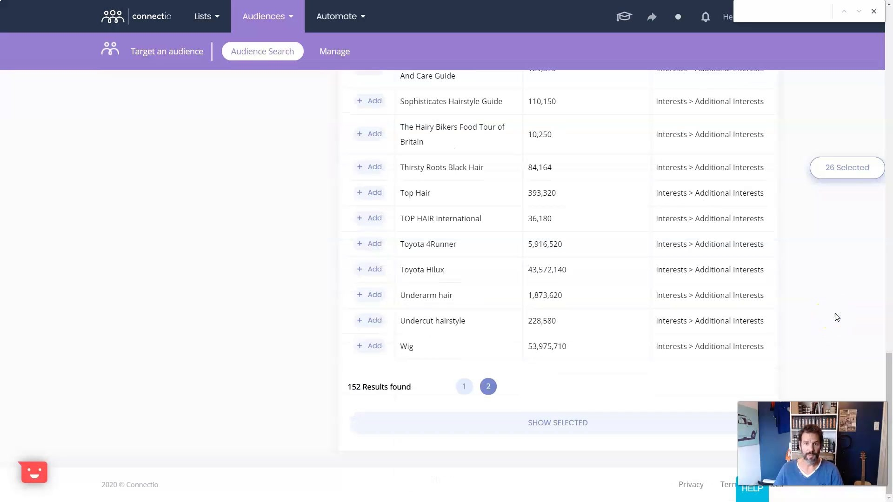
- Add the interest Wig to the selection and generate interest suggestions from the selected interests
{"action": "left_click", "coordinate": [373, 348]}
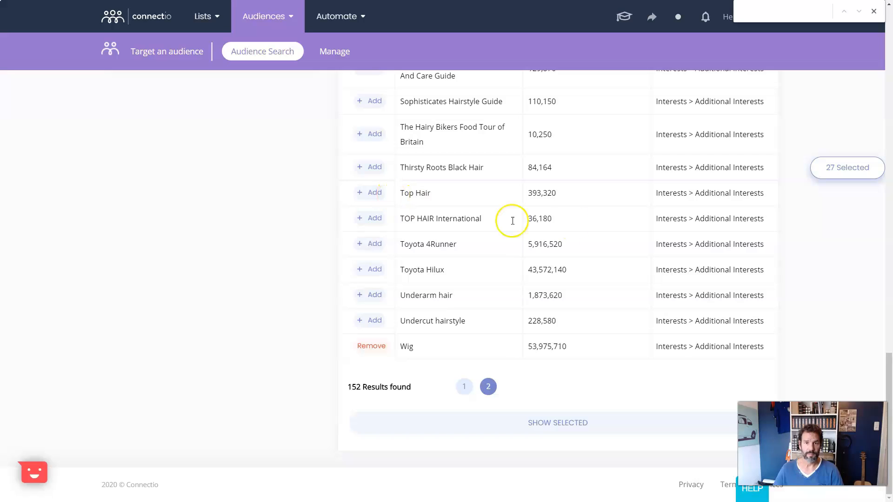
{"action": "left_click", "coordinate": [845, 167]}
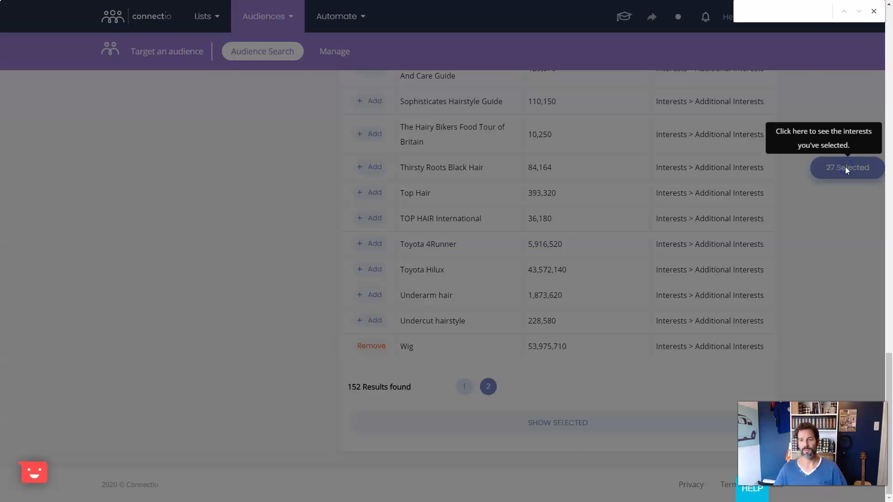
{"action": "left_click", "coordinate": [488, 396]}
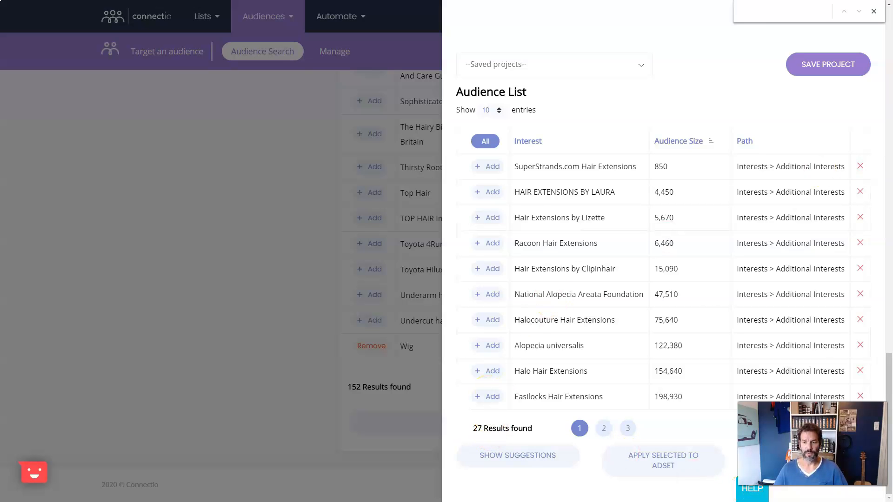
{"action": "left_click_drag", "start_coordinate": [812, 444], "coordinate": [170, 408]}
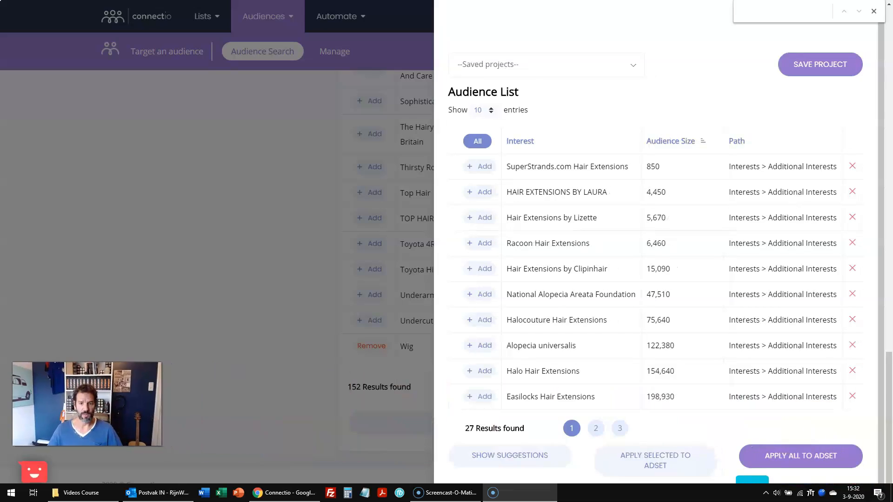
{"action": "left_click", "coordinate": [499, 460]}
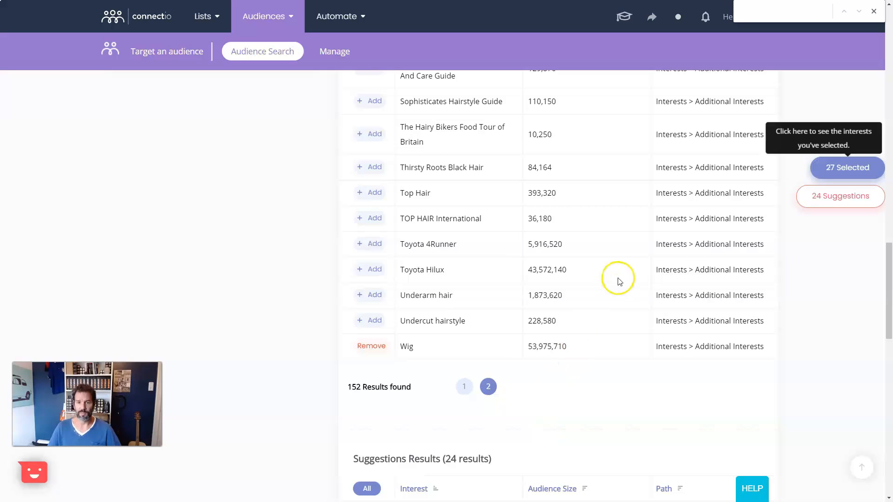
{"action": "left_click", "coordinate": [822, 201]}
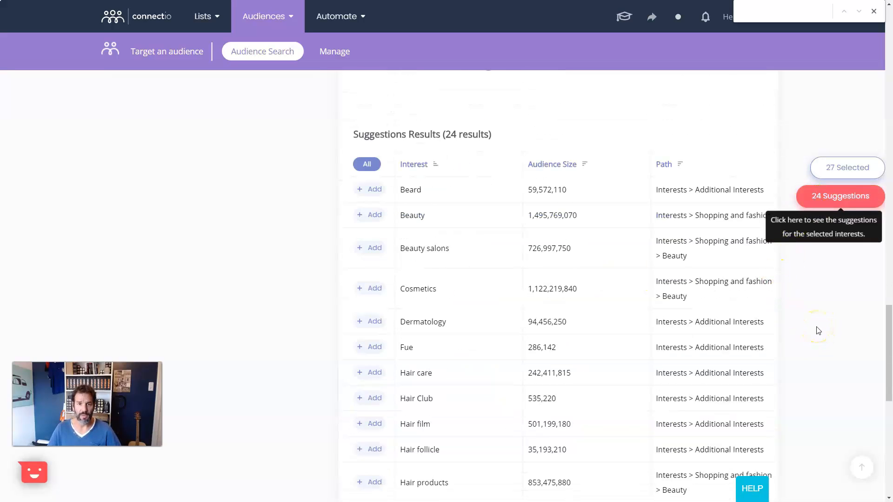
- Add the suggested interests Hair follicle, Hair products, Hair serum and Keratin to the selection
{"action": "scroll", "coordinate": [819, 331], "scroll_direction": "down", "scroll_amount": 1}
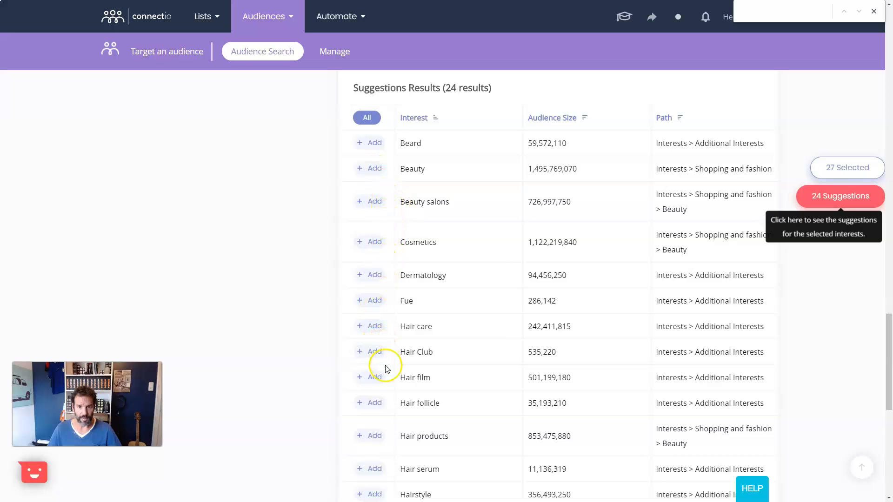
{"action": "scroll", "coordinate": [689, 377], "scroll_direction": "down", "scroll_amount": 2}
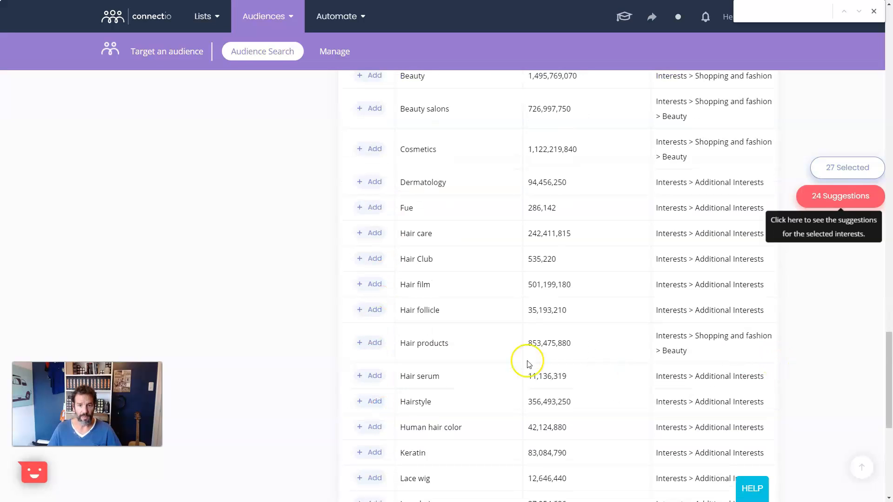
{"action": "left_click", "coordinate": [383, 315]}
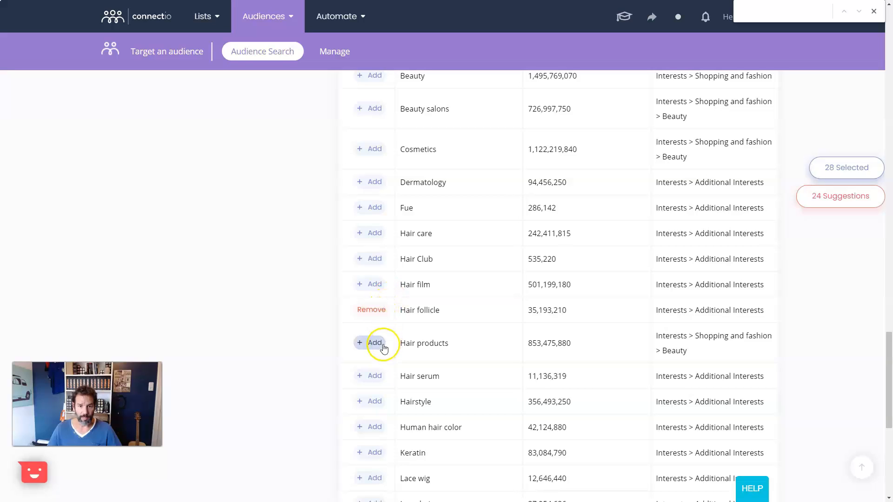
{"action": "left_click", "coordinate": [378, 342]}
{"action": "left_click", "coordinate": [380, 378]}
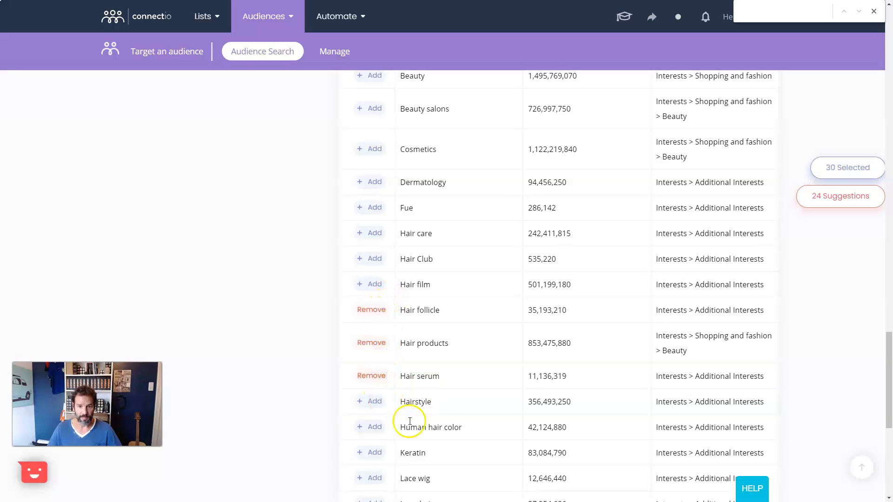
{"action": "left_click", "coordinate": [375, 454]}
- Add the suggested interests Lace wig, Online shopping, Scalp and Wig to the selection
{"action": "scroll", "coordinate": [409, 440], "scroll_direction": "down", "scroll_amount": 3}
{"action": "left_click", "coordinate": [375, 341]}
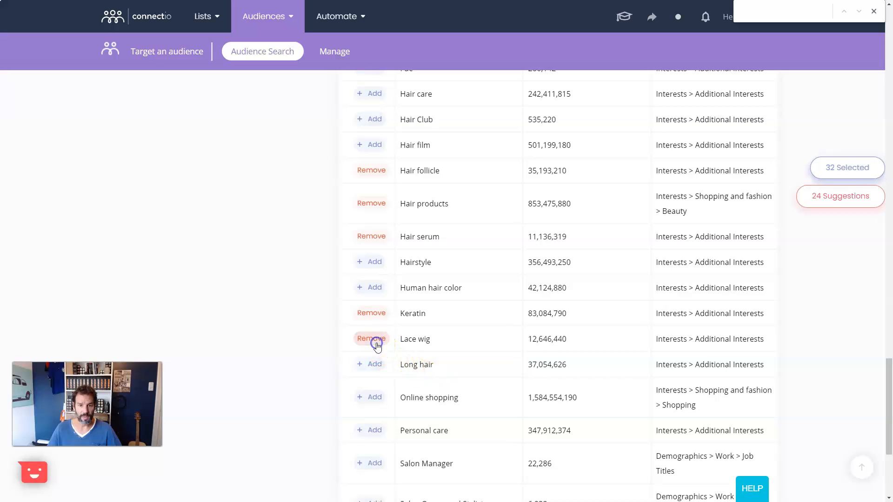
{"action": "left_click", "coordinate": [375, 397]}
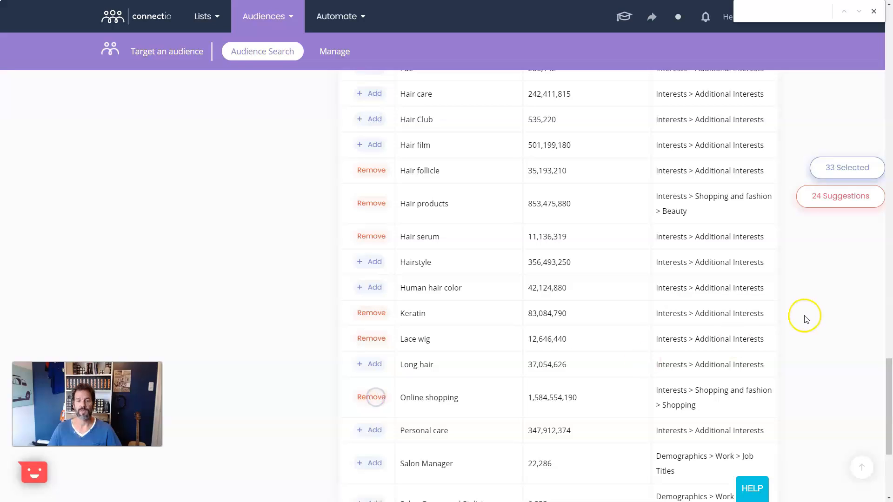
{"action": "scroll", "coordinate": [809, 309], "scroll_direction": "down", "scroll_amount": 3}
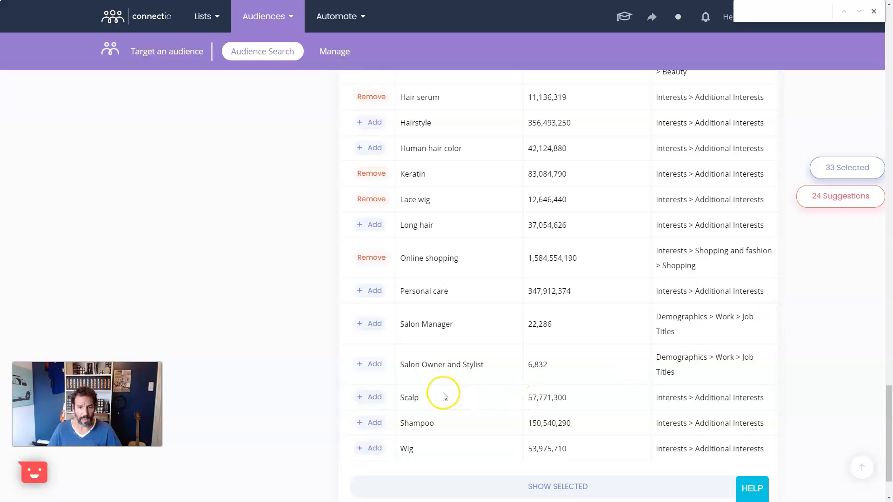
{"action": "left_click", "coordinate": [371, 397]}
{"action": "left_click", "coordinate": [376, 448]}
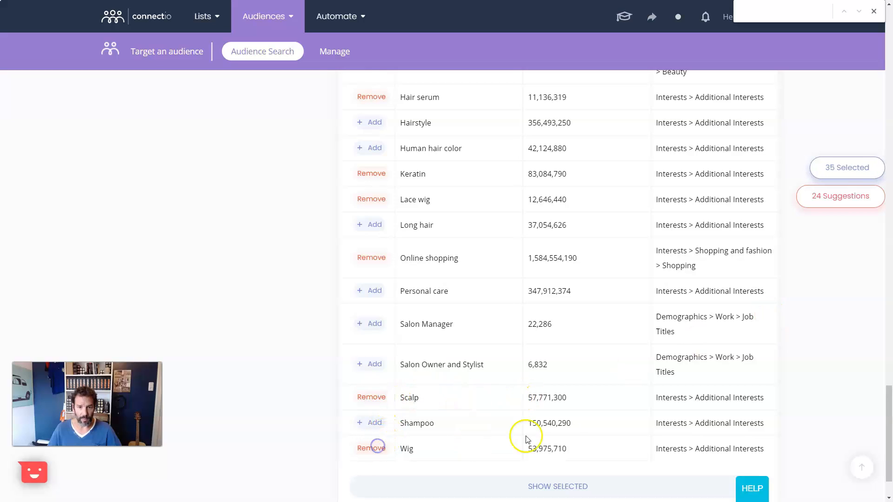
- Save the selected interests as a project named Test Hair Fibers and close the audience list
{"action": "left_click", "coordinate": [848, 168]}
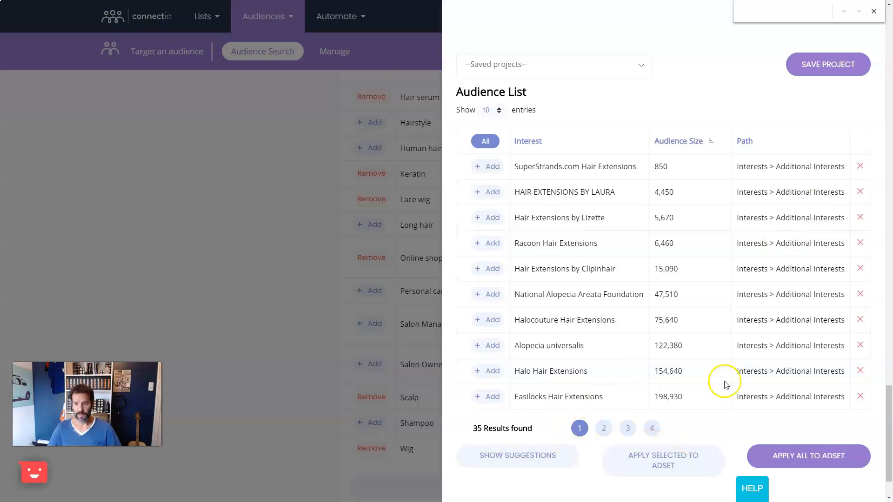
{"action": "left_click", "coordinate": [820, 65]}
{"action": "left_click", "coordinate": [364, 141]}
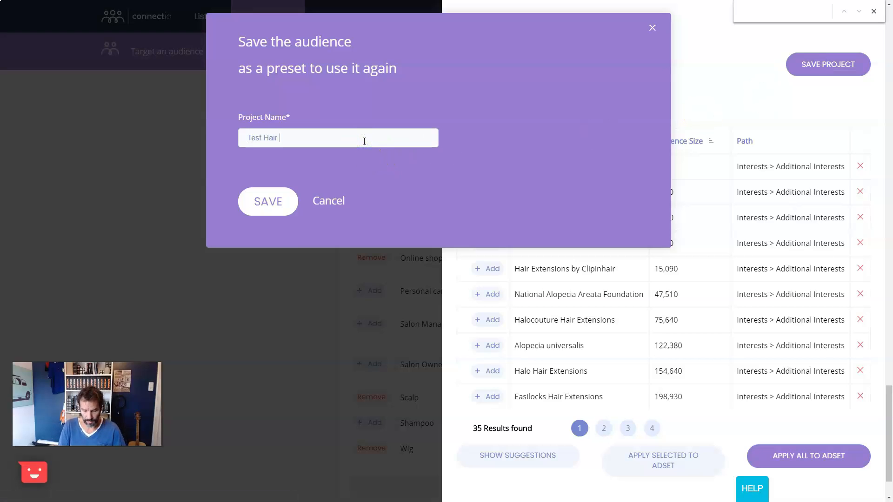
{"action": "type", "text": "Test Hair Fibers"}
{"action": "left_click", "coordinate": [255, 201]}
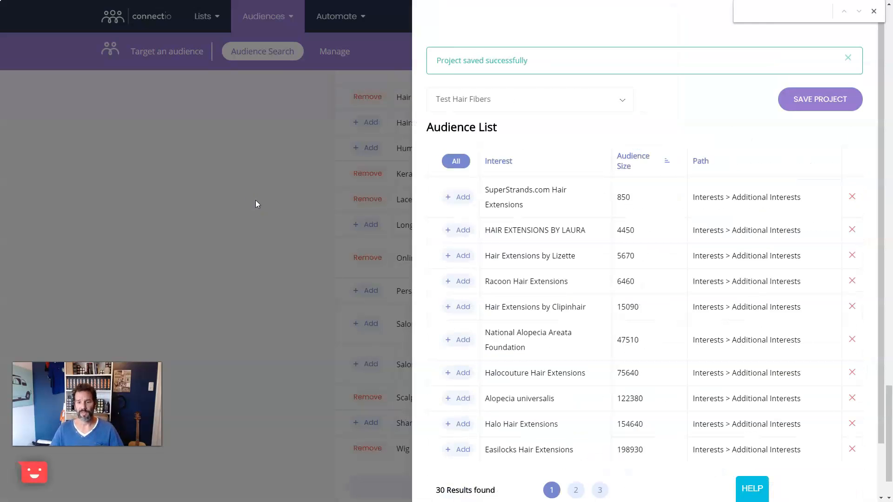
{"action": "left_click", "coordinate": [257, 204]}
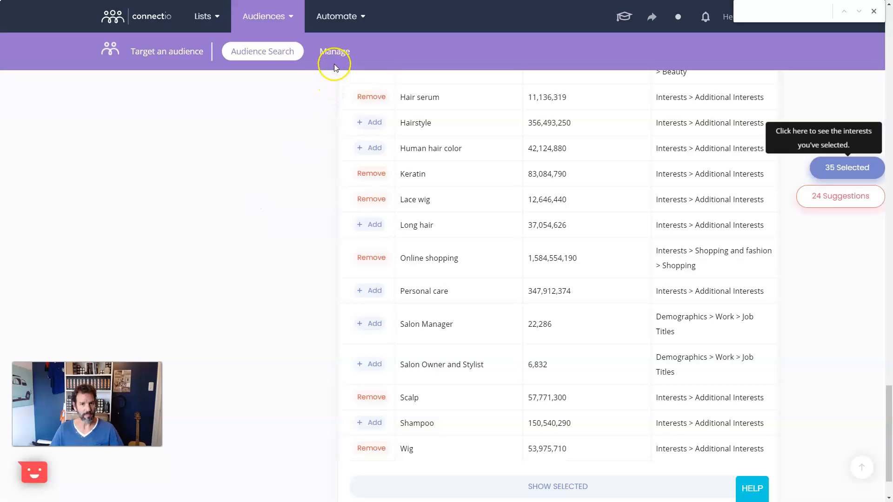
- Open the Test Hair Fibers project for editing from the list of saved projects
{"action": "left_click", "coordinate": [335, 52]}
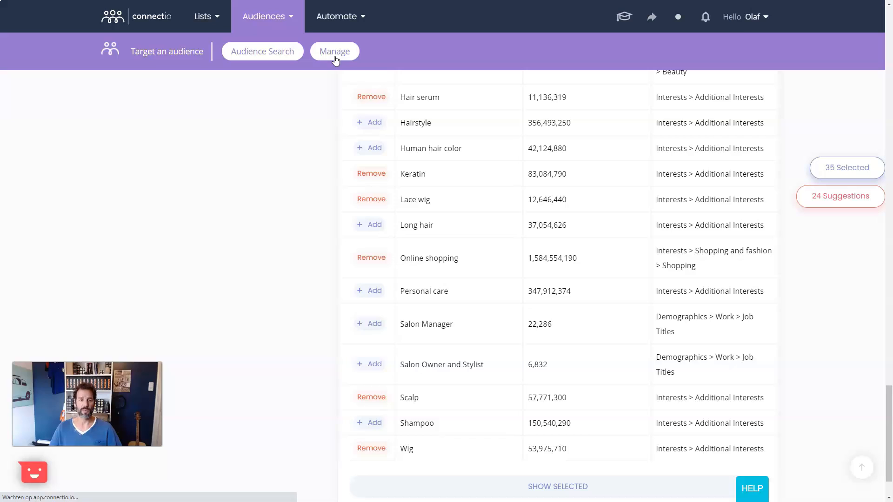
{"action": "left_click", "coordinate": [337, 61]}
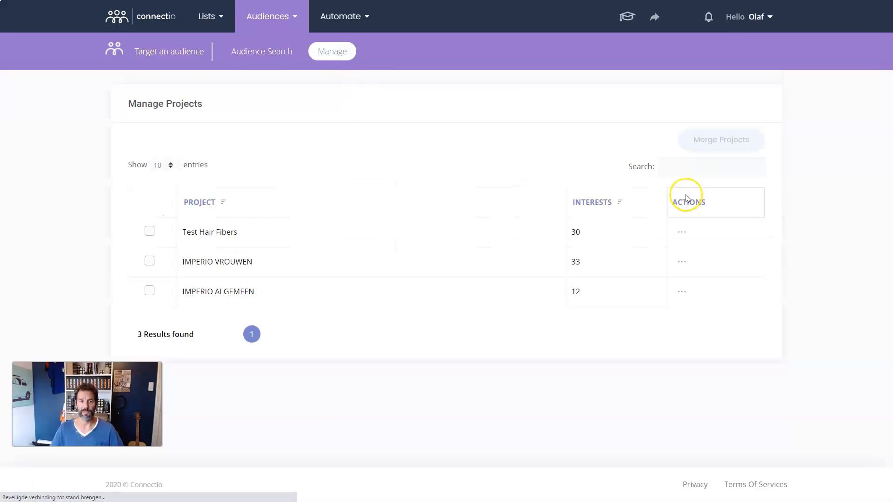
{"action": "left_click", "coordinate": [681, 234]}
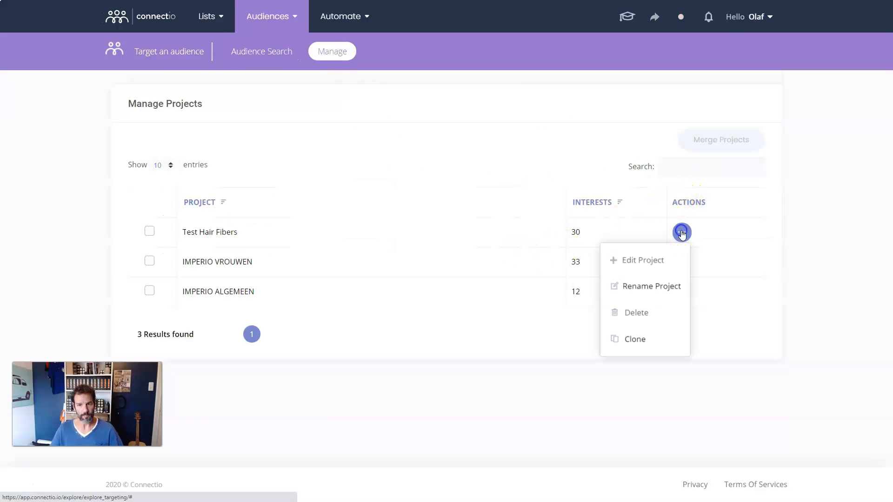
{"action": "left_click", "coordinate": [647, 261]}
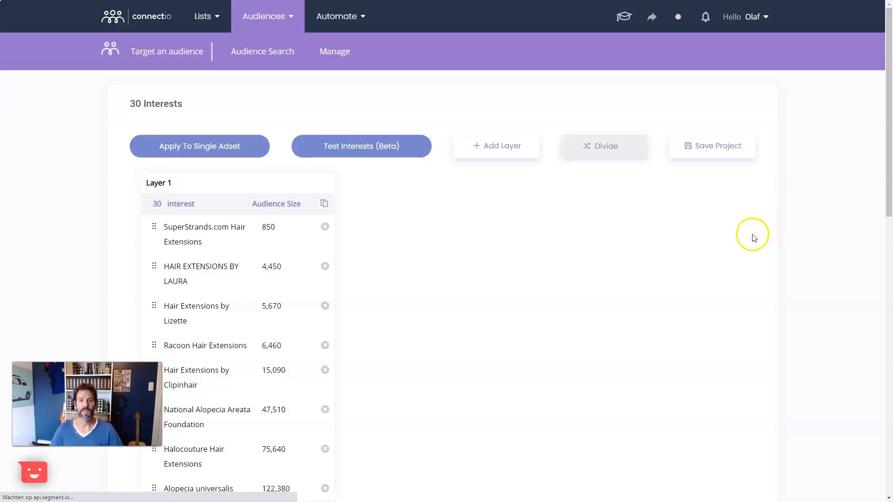
{"action": "left_click_drag", "start_coordinate": [175, 181], "coordinate": [142, 181]}
{"action": "left_click", "coordinate": [525, 254]}
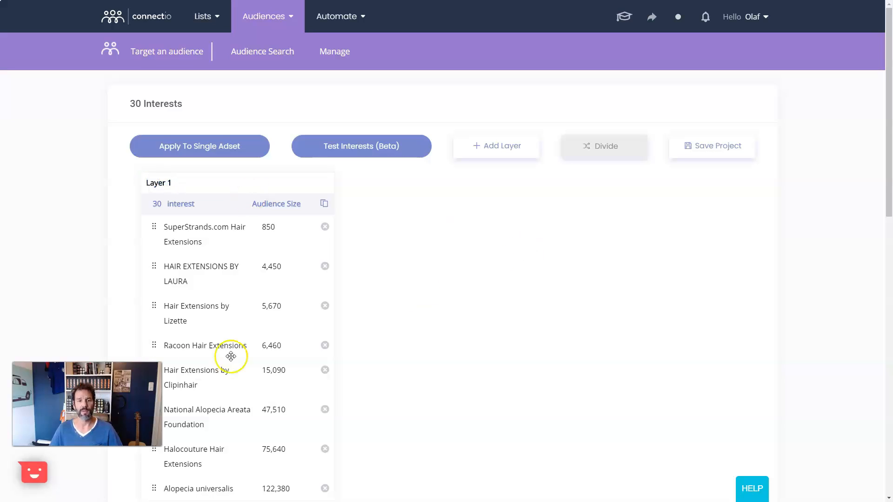
{"action": "left_click_drag", "start_coordinate": [96, 403], "coordinate": [813, 433]}
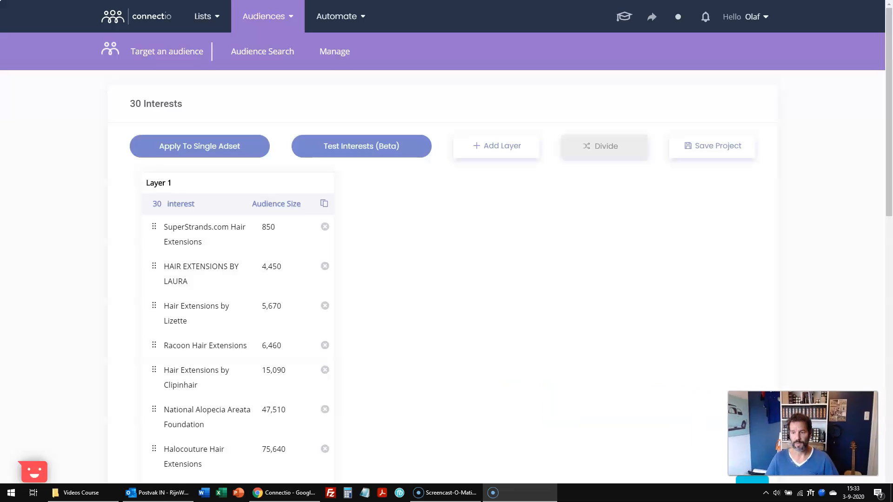
{"action": "left_click", "coordinate": [809, 232]}
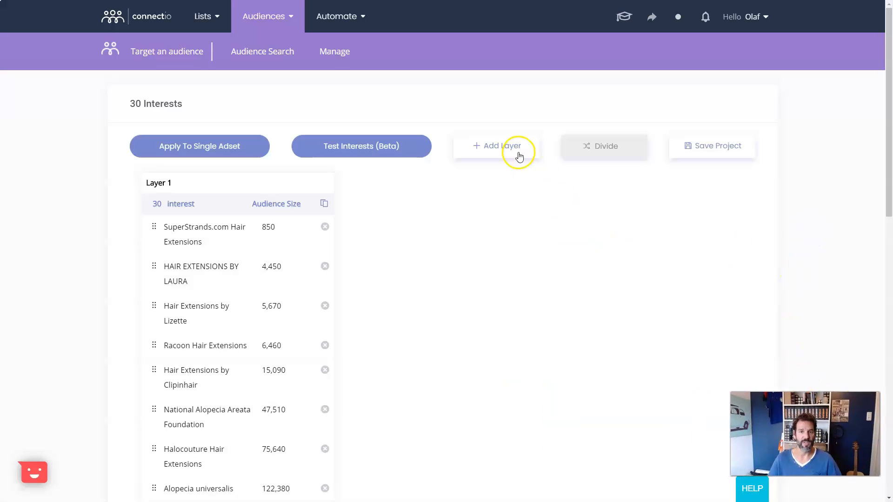
- Add two more layers to the project and divide the interests randomly across all three layers
{"action": "left_click", "coordinate": [504, 146]}
{"action": "left_click", "coordinate": [504, 145]}
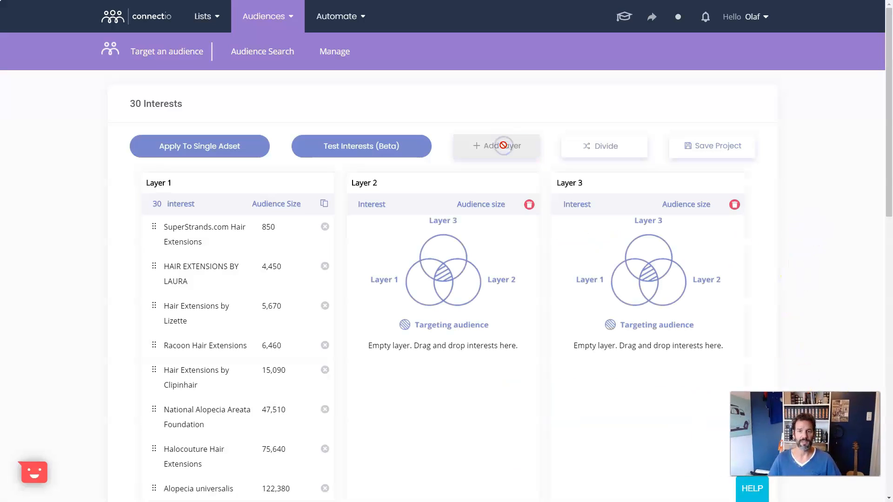
{"action": "left_click", "coordinate": [586, 147]}
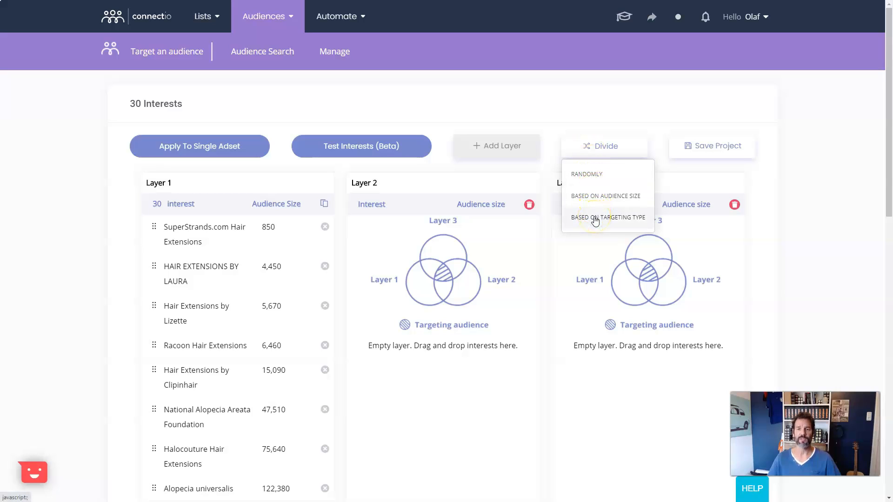
{"action": "left_click", "coordinate": [600, 174]}
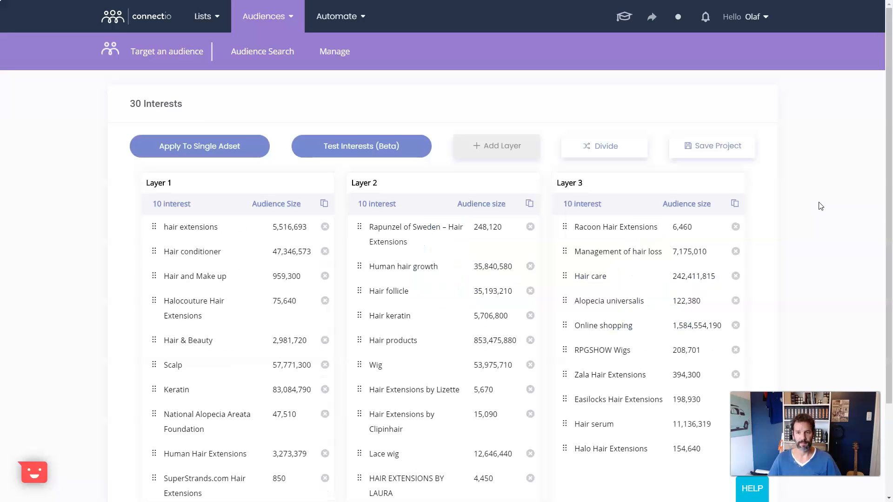
- Save the layered interests by overwriting the existing Test Hair Fibers project, and reopen it for editing
{"action": "left_click", "coordinate": [729, 148]}
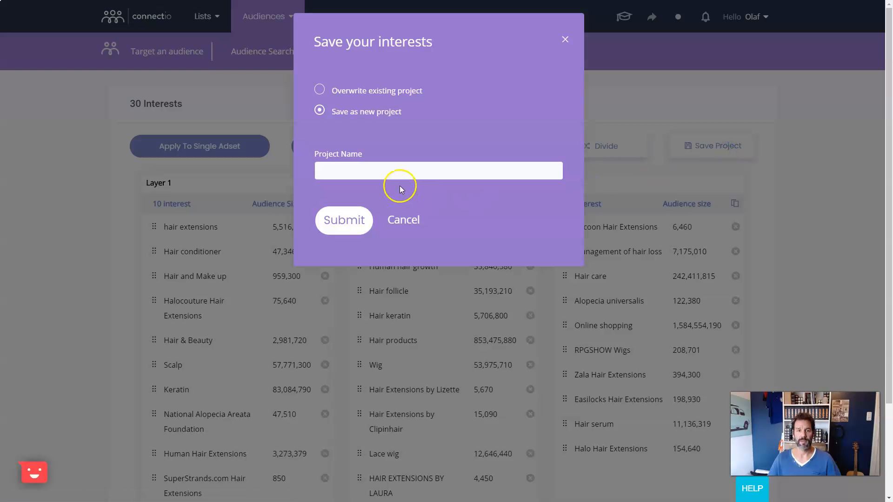
{"action": "left_click", "coordinate": [342, 90]}
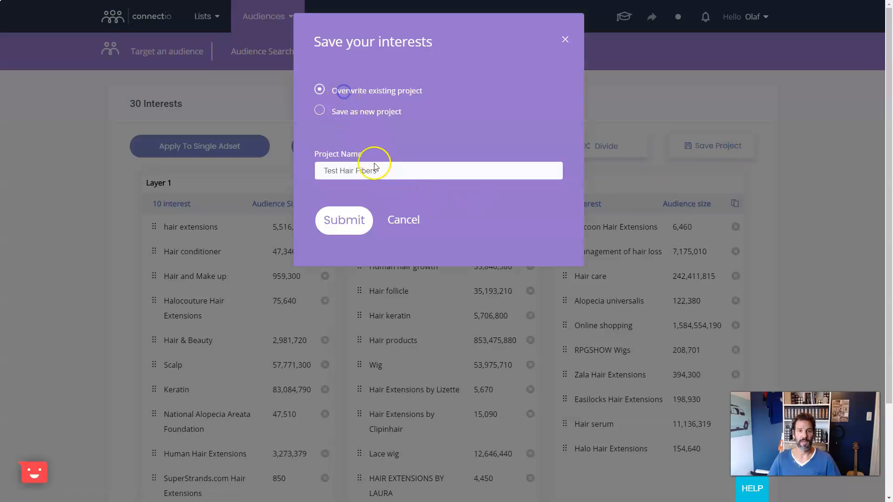
{"action": "left_click", "coordinate": [355, 226]}
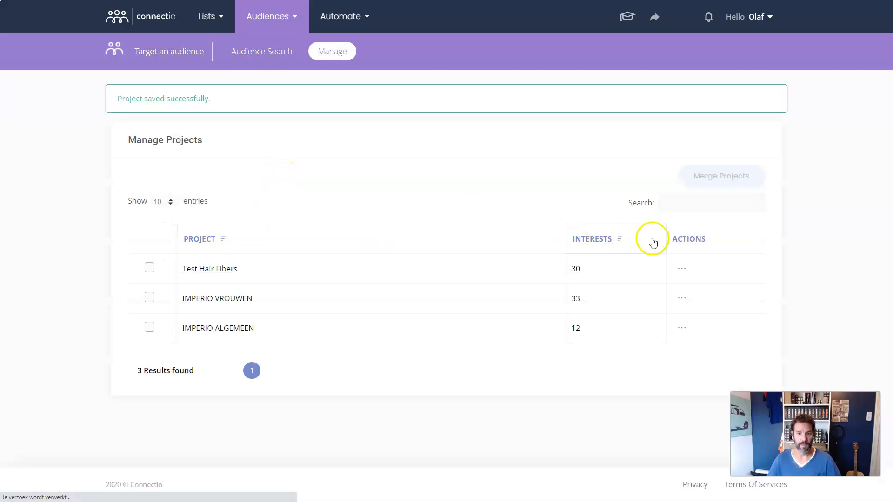
{"action": "left_click", "coordinate": [682, 270]}
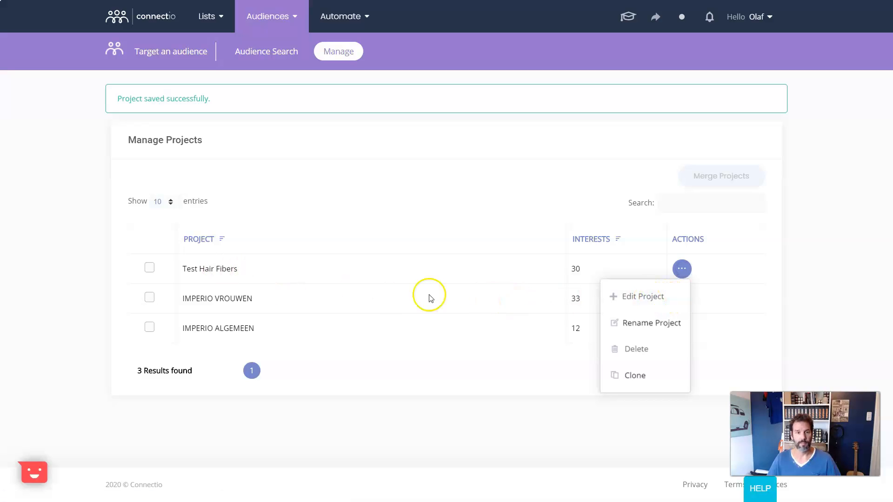
{"action": "left_click", "coordinate": [636, 302]}
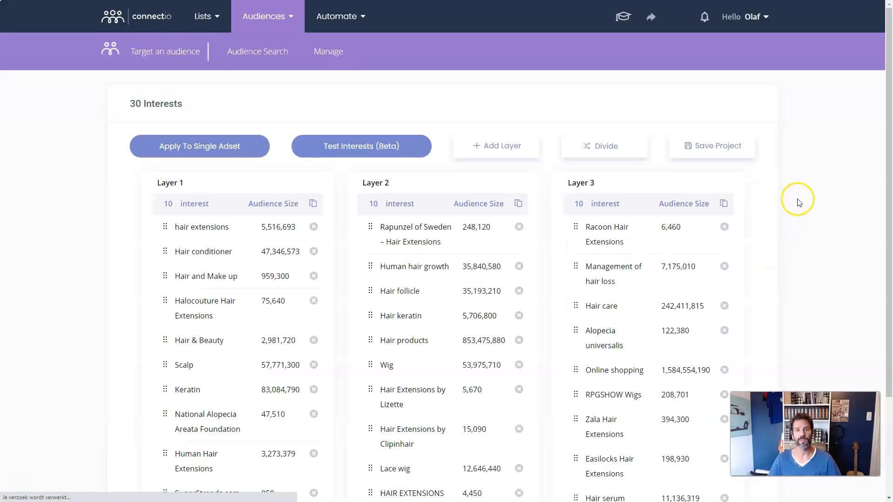
- Start applying the layers to a single adset with the IMPERIO ad account, and dismiss the dialog without applying
{"action": "left_click", "coordinate": [219, 151]}
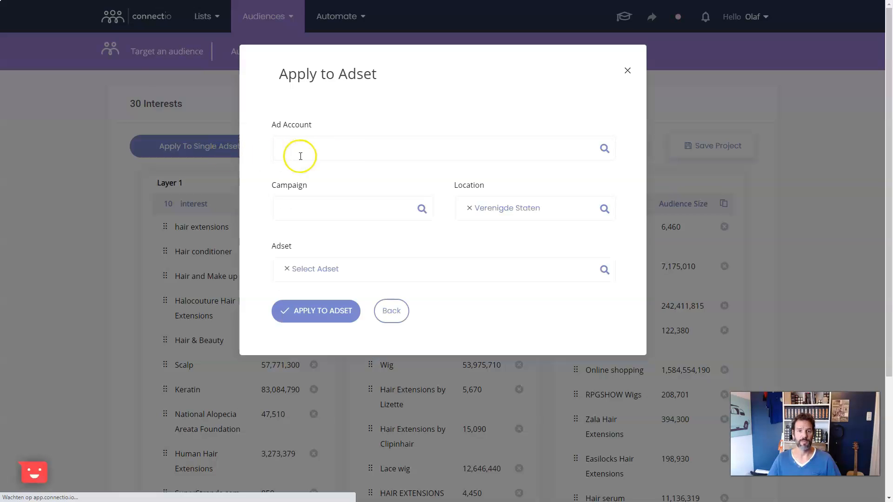
{"action": "left_click", "coordinate": [344, 150]}
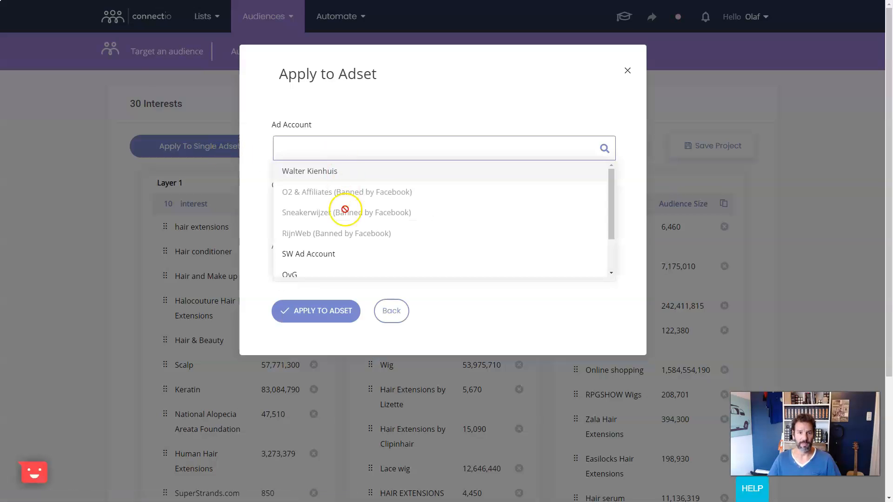
{"action": "scroll", "coordinate": [345, 211], "scroll_direction": "down", "scroll_amount": 1}
{"action": "left_click", "coordinate": [318, 268]}
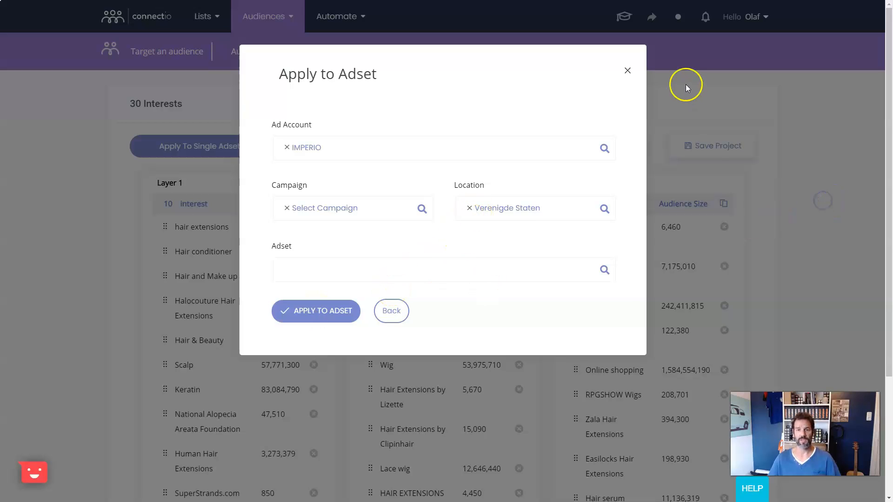
{"action": "left_click", "coordinate": [628, 71]}
{"action": "scroll", "coordinate": [804, 200], "scroll_direction": "down", "scroll_amount": 2}
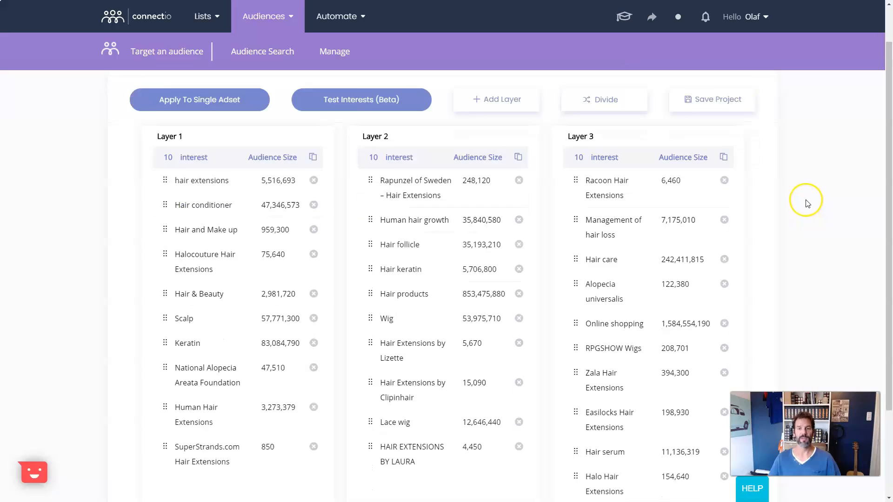
{"action": "scroll", "coordinate": [808, 204], "scroll_direction": "up", "scroll_amount": 1}
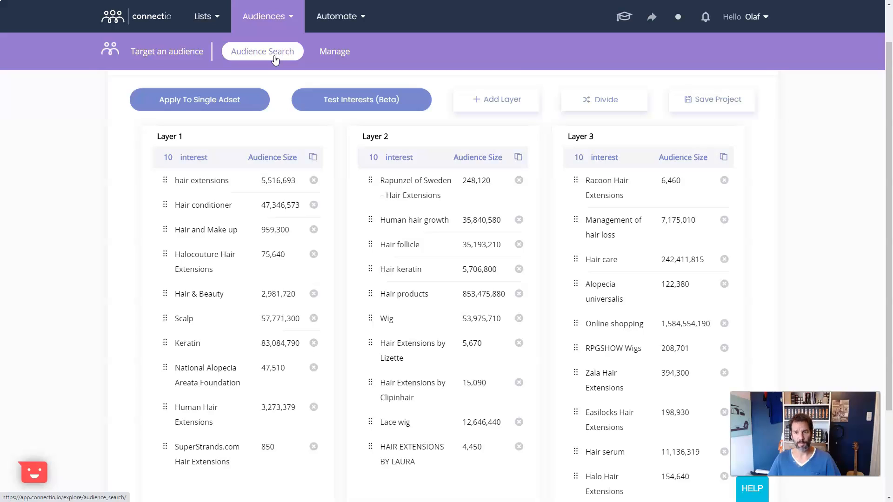
{"action": "left_click", "coordinate": [333, 57]}
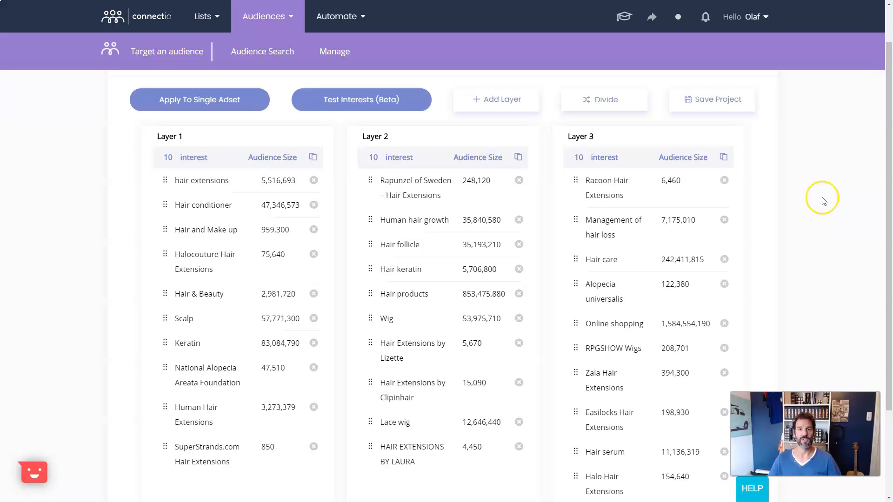
{"action": "left_click", "coordinate": [15, 486]}
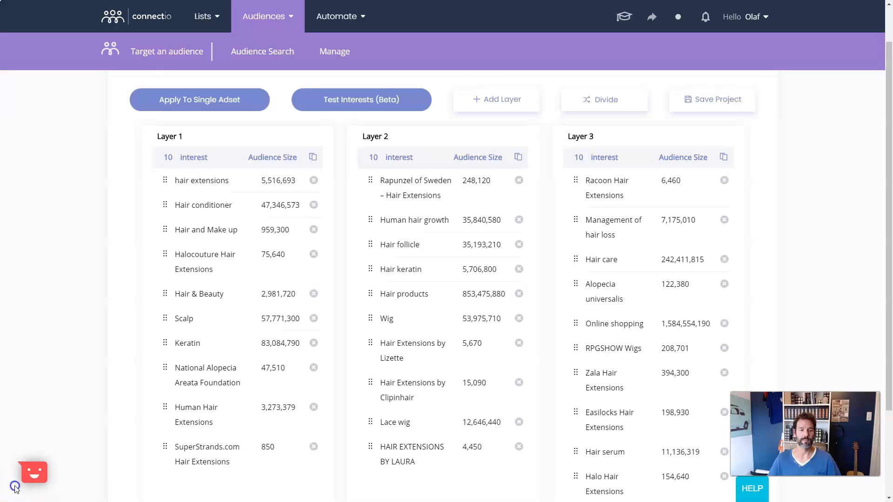